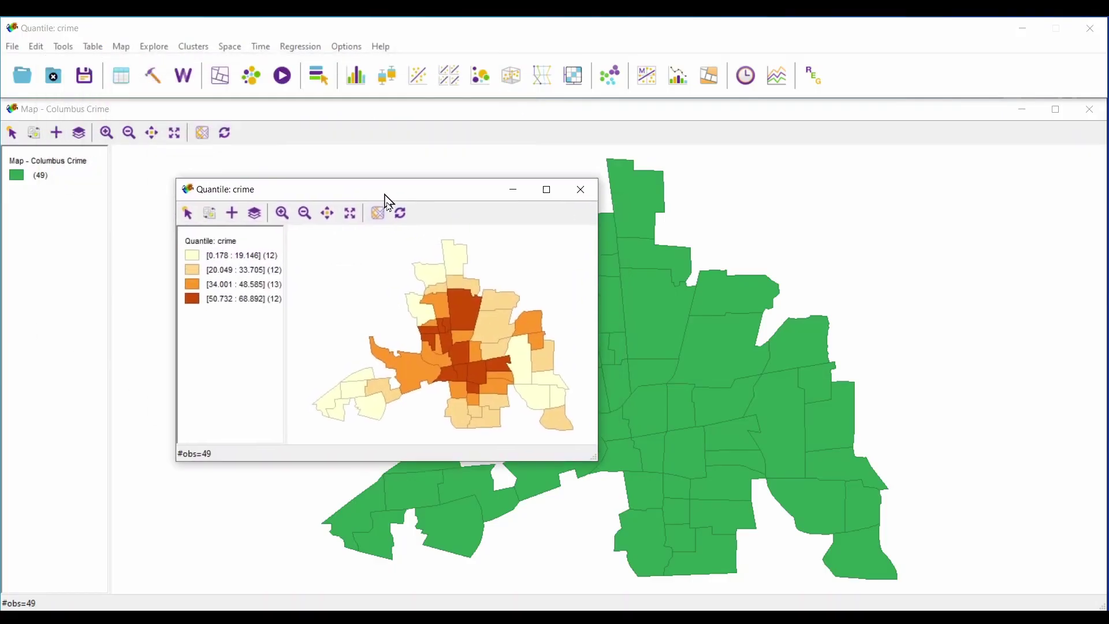
# Step: Close the crime quantile map and view then close a cartogram coloured by plumb
pyautogui.click(584, 205)
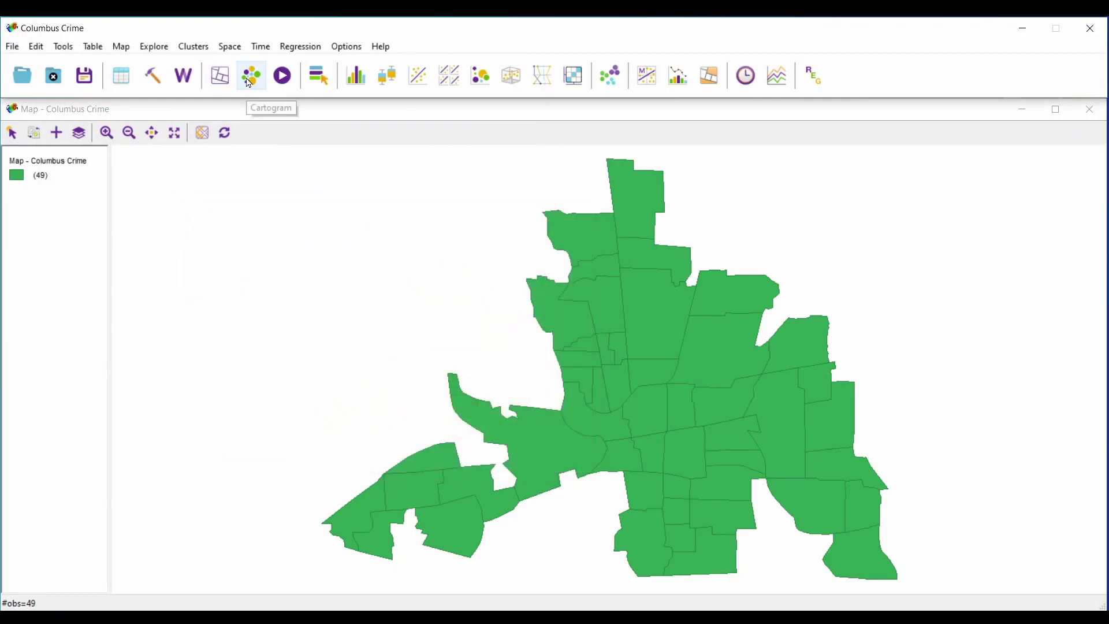
pyautogui.click(250, 83)
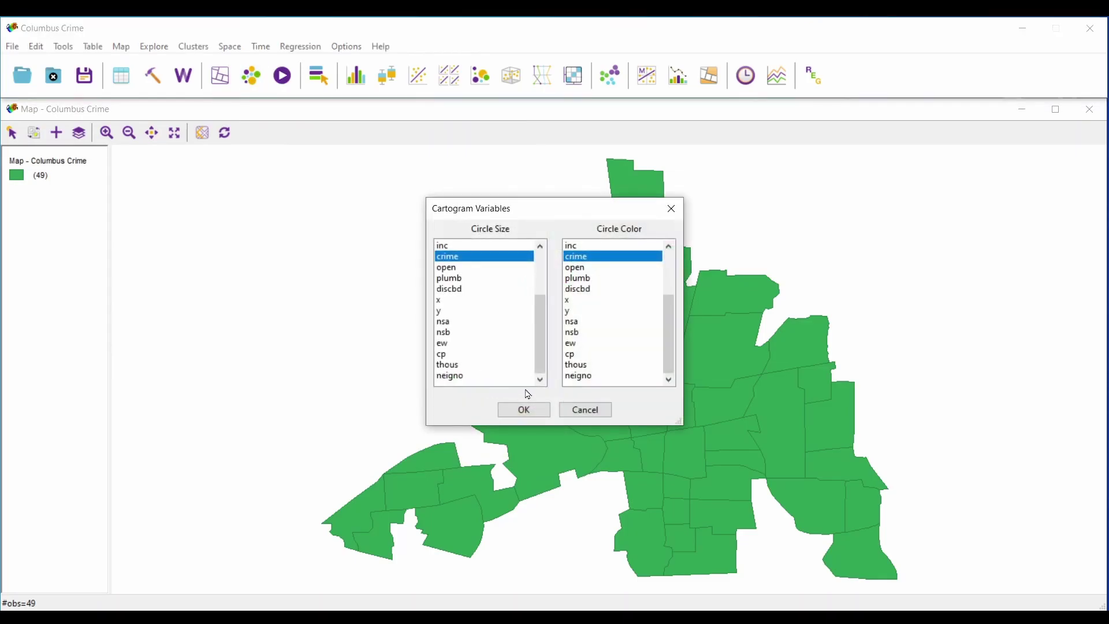
pyautogui.click(586, 279)
pyautogui.click(526, 410)
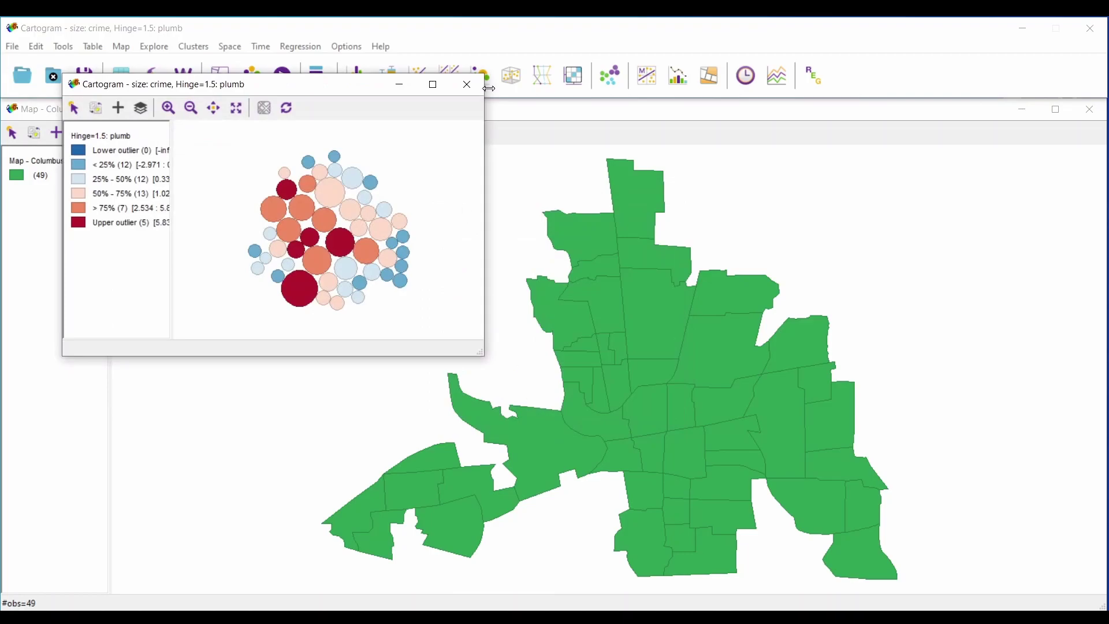
pyautogui.click(467, 85)
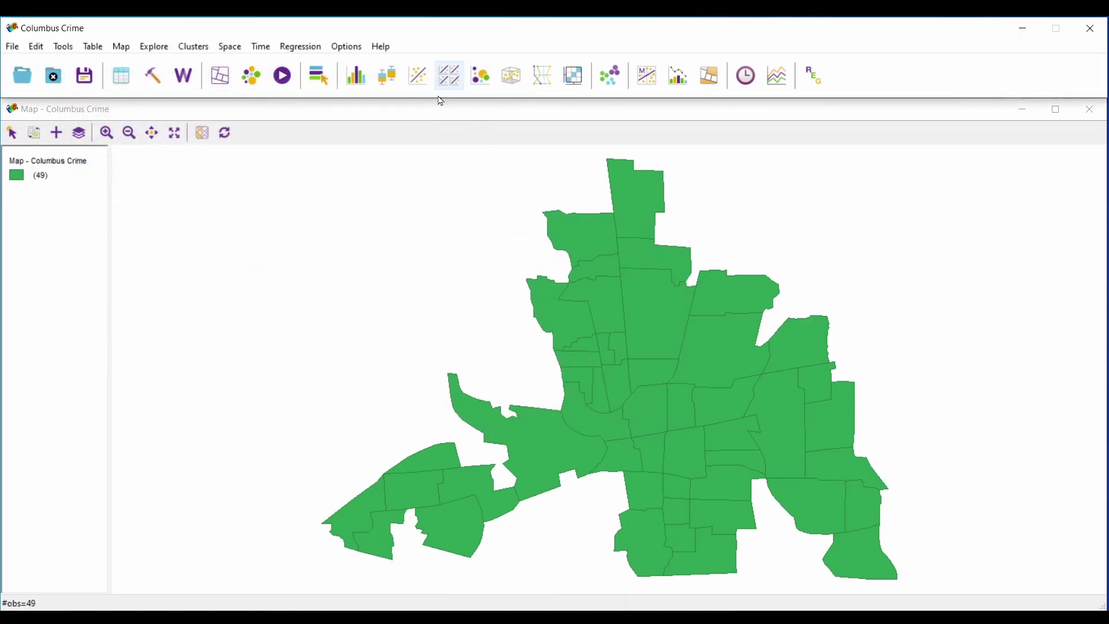
# Step: View and close a crime box plot, then a crime histogram
pyautogui.click(388, 75)
pyautogui.click(523, 406)
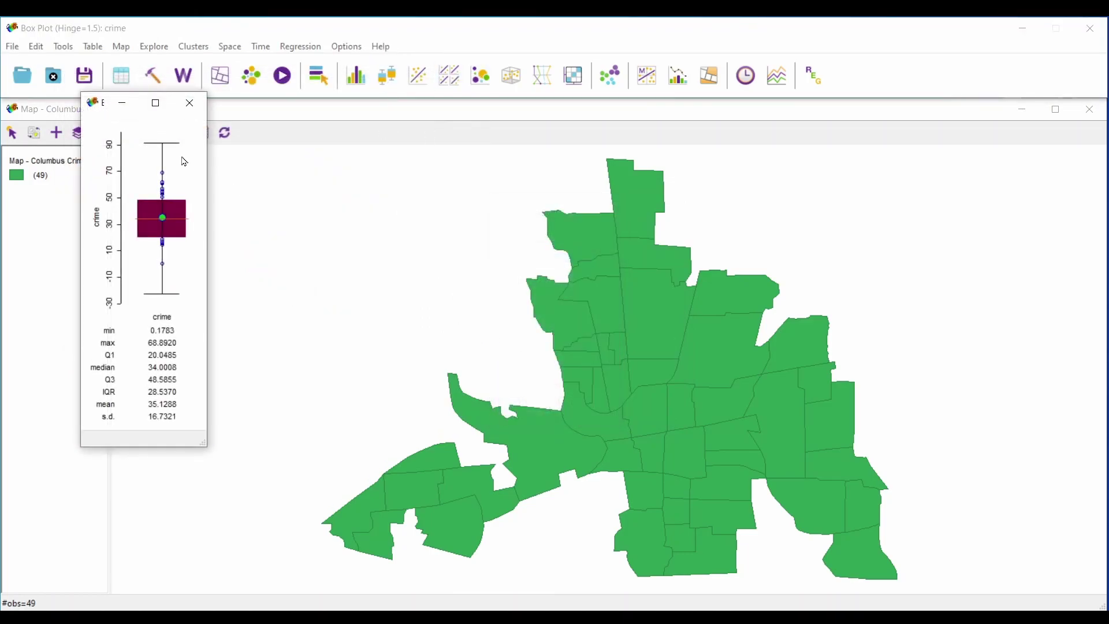
pyautogui.click(190, 104)
pyautogui.click(356, 76)
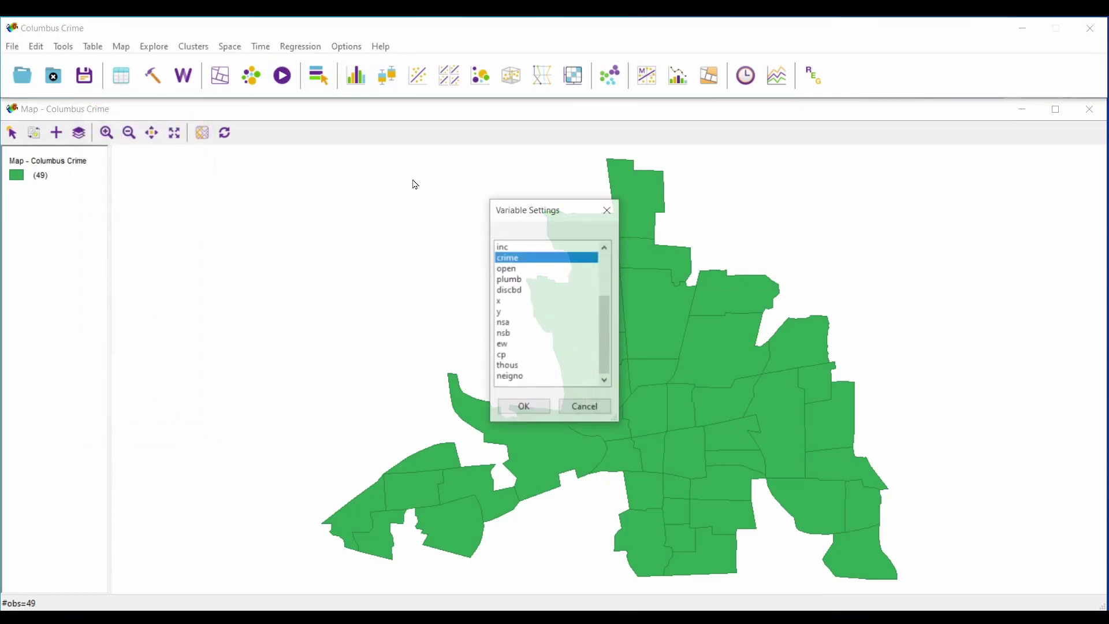
pyautogui.click(524, 407)
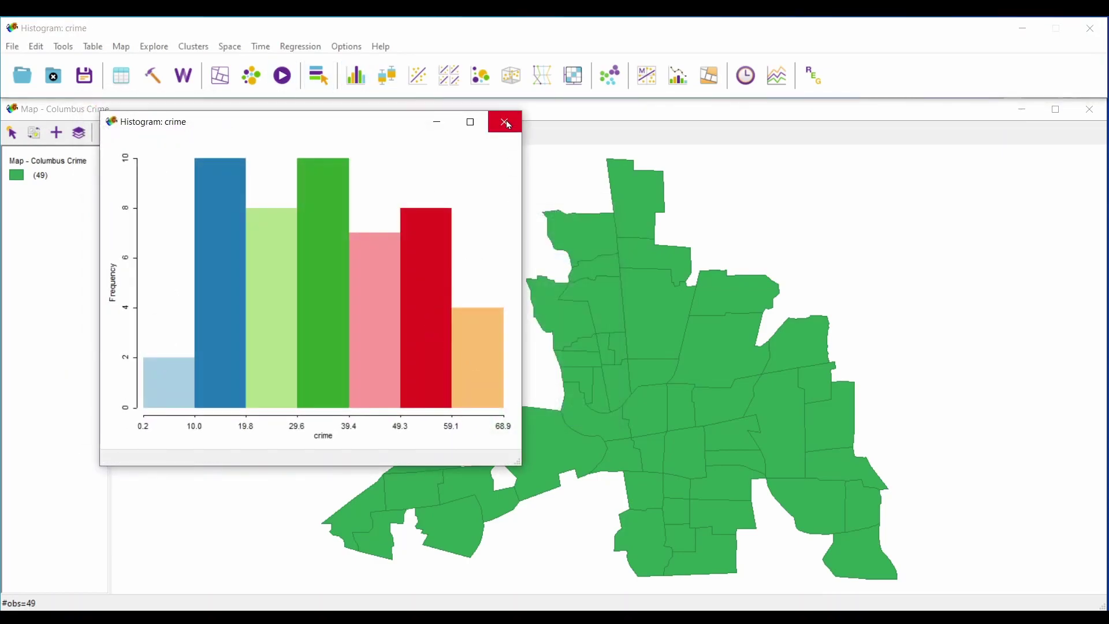
pyautogui.click(507, 122)
# Step: Draw a bubble chart with bubbles coloured by plumb
pyautogui.click(480, 76)
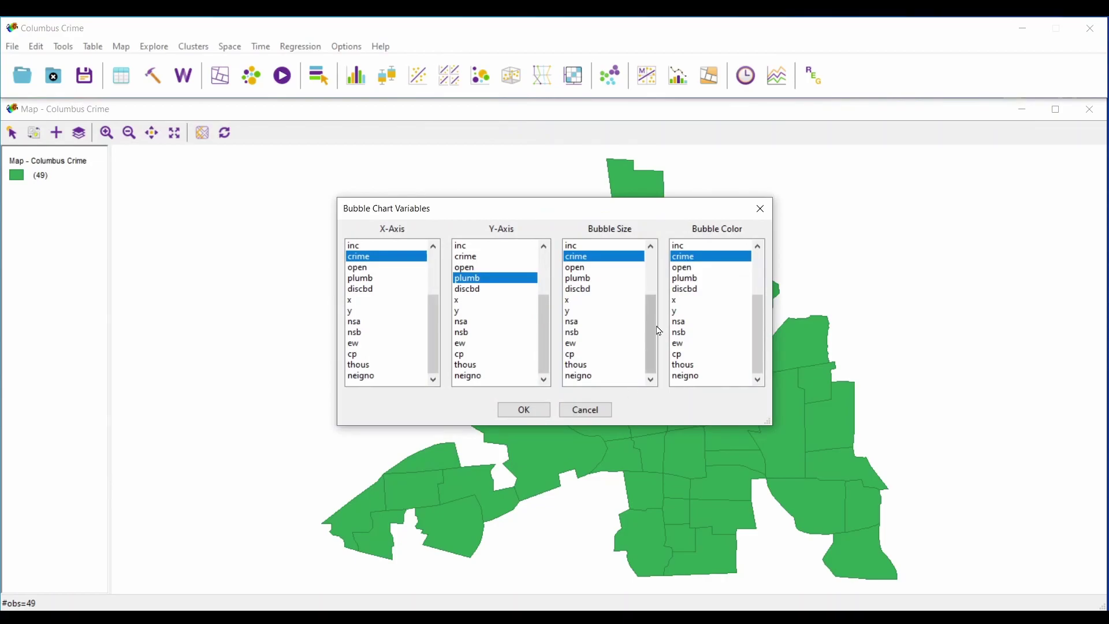
pyautogui.click(690, 279)
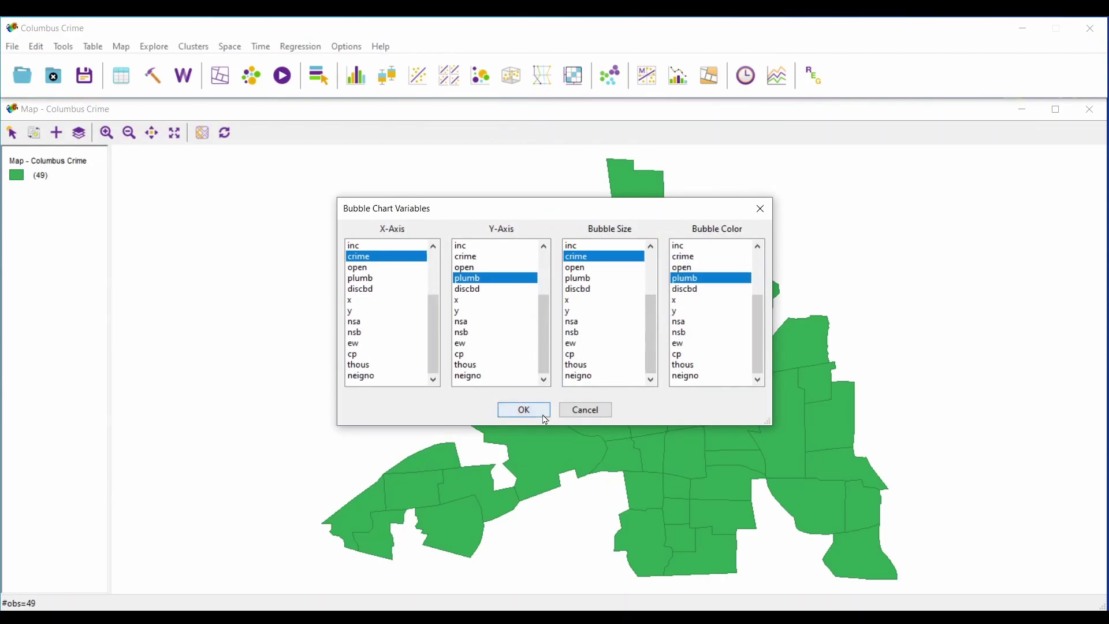
pyautogui.click(523, 410)
# Step: Draw a 3D scatter plot of crime and plumb, rotate it, and close it
pyautogui.click(487, 140)
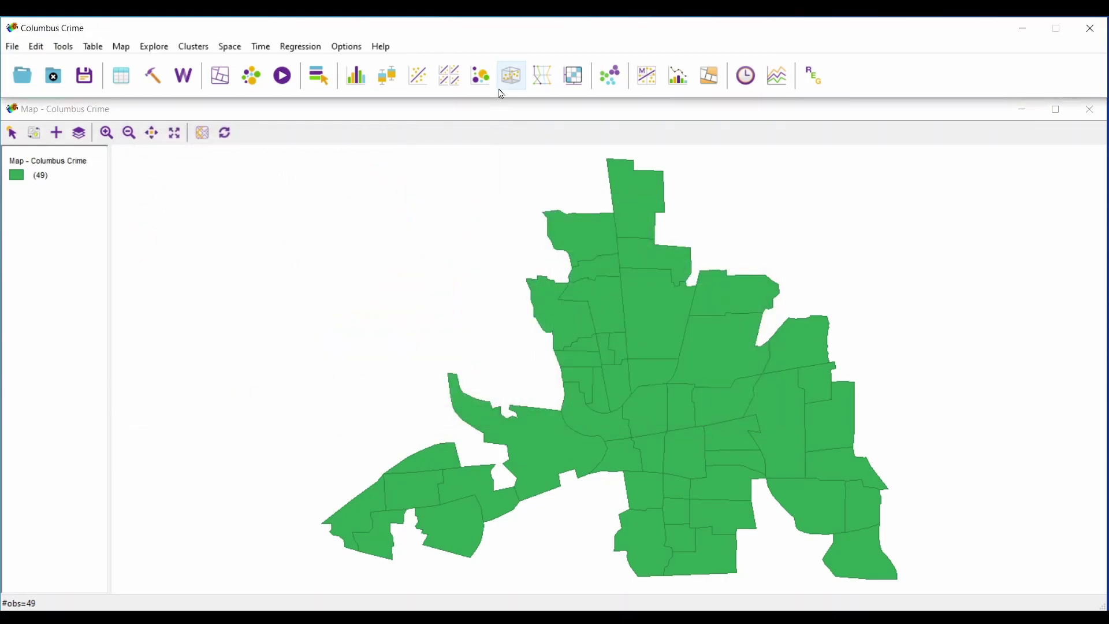
pyautogui.click(511, 76)
pyautogui.click(549, 410)
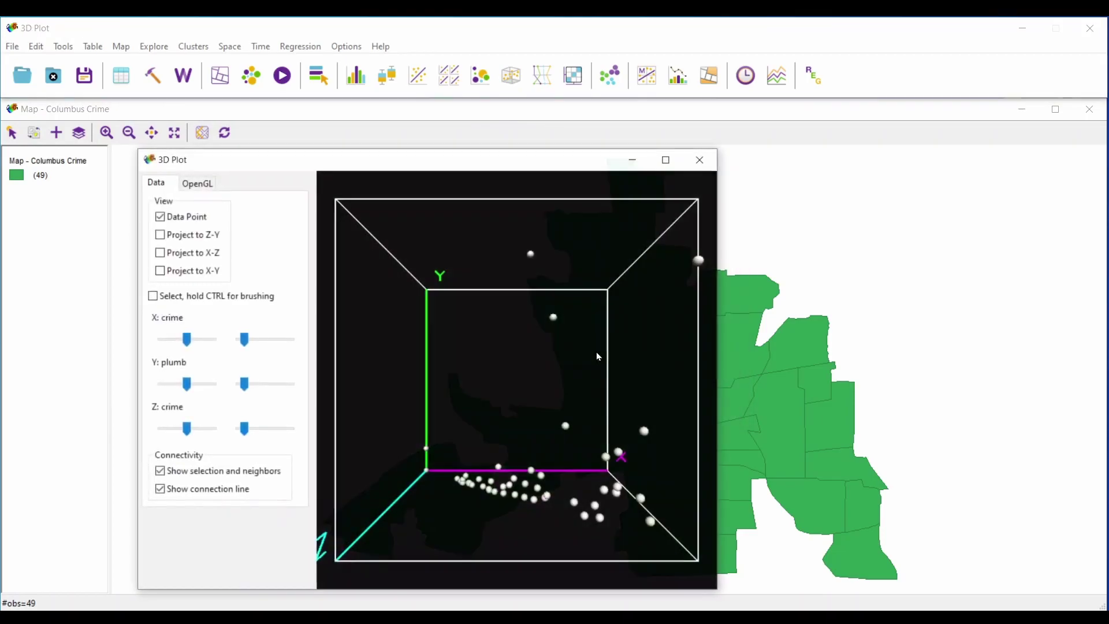
pyautogui.moveTo(596, 351); pyautogui.dragTo(672, 210)
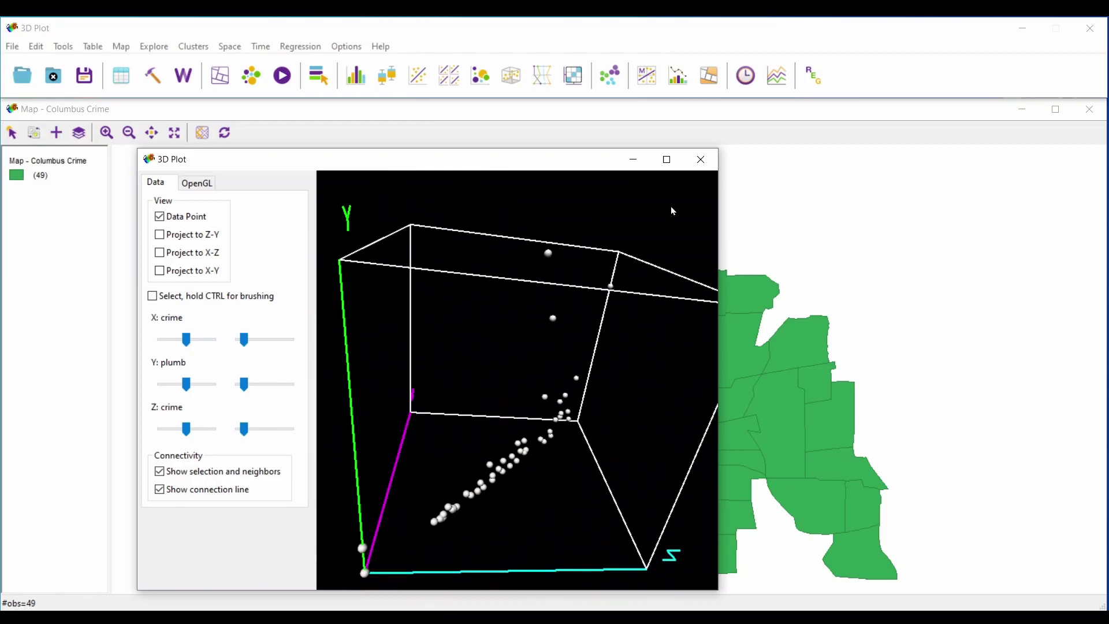
pyautogui.click(701, 160)
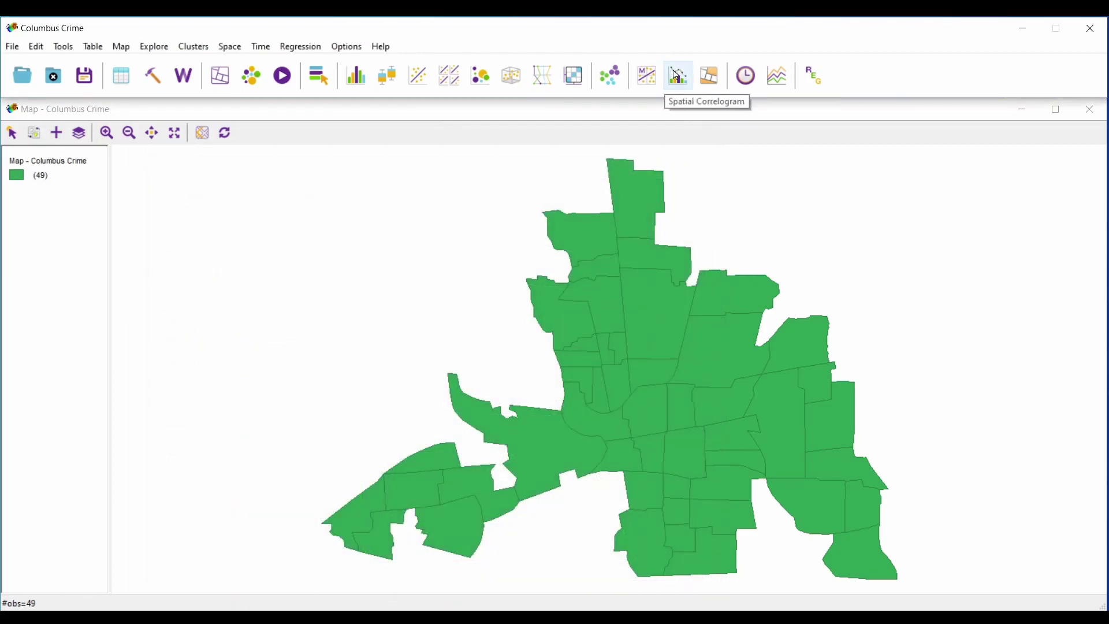
# Step: Open a spatial correlogram, move it over the map, then close it
pyautogui.click(677, 76)
pyautogui.click(642, 79)
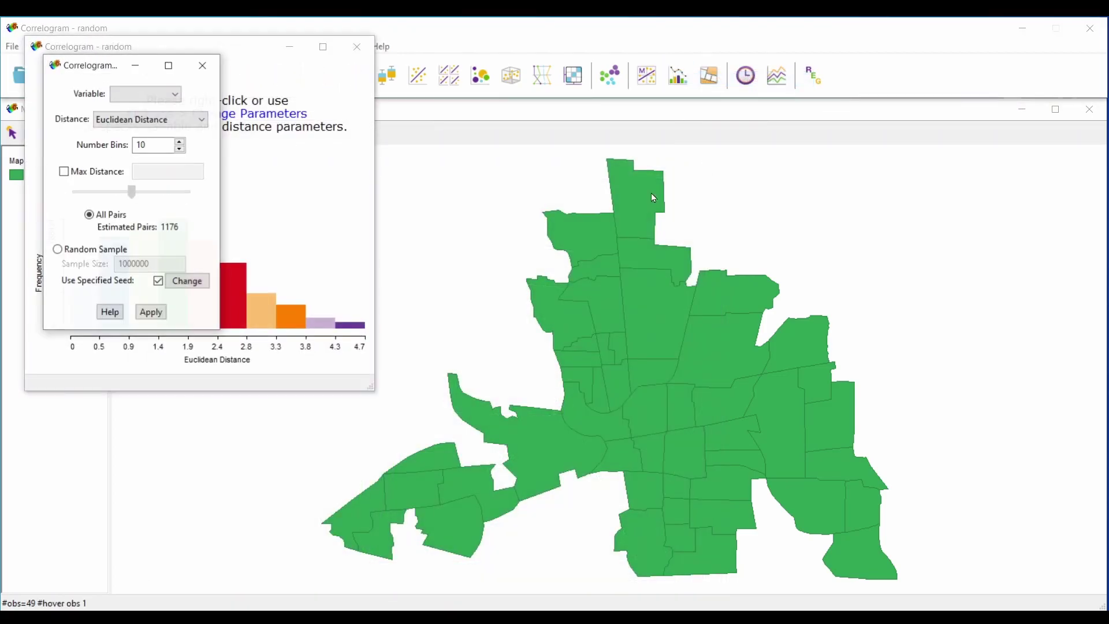
pyautogui.click(203, 65)
pyautogui.moveTo(223, 51); pyautogui.dragTo(403, 203)
pyautogui.click(540, 194)
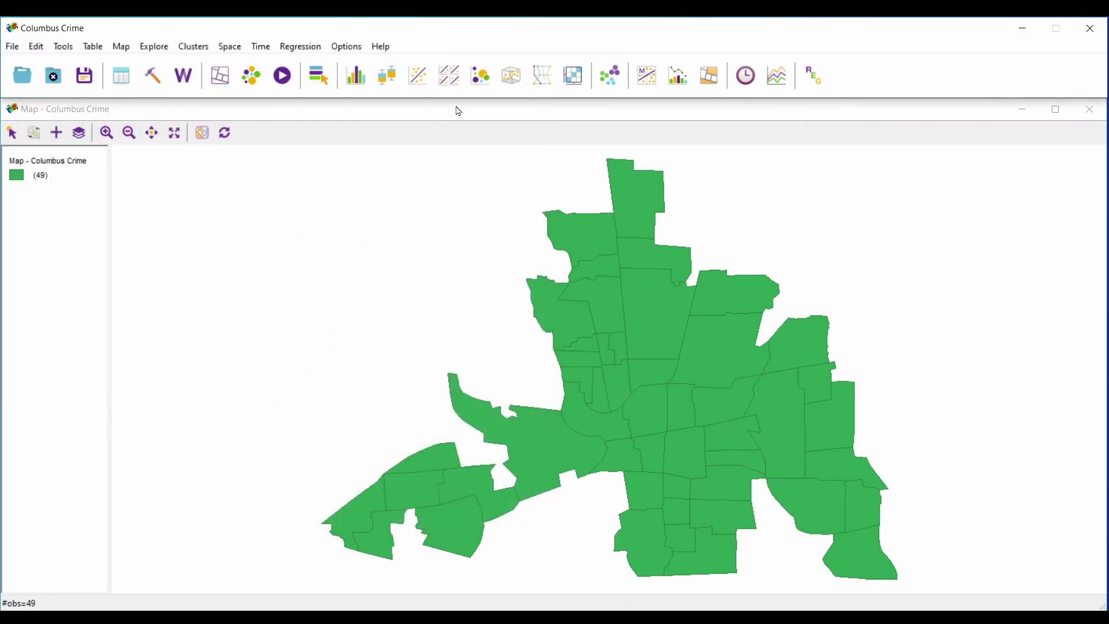
# Step: Create a scatter plot matrix of crime and plumb and move it over the map
pyautogui.click(450, 86)
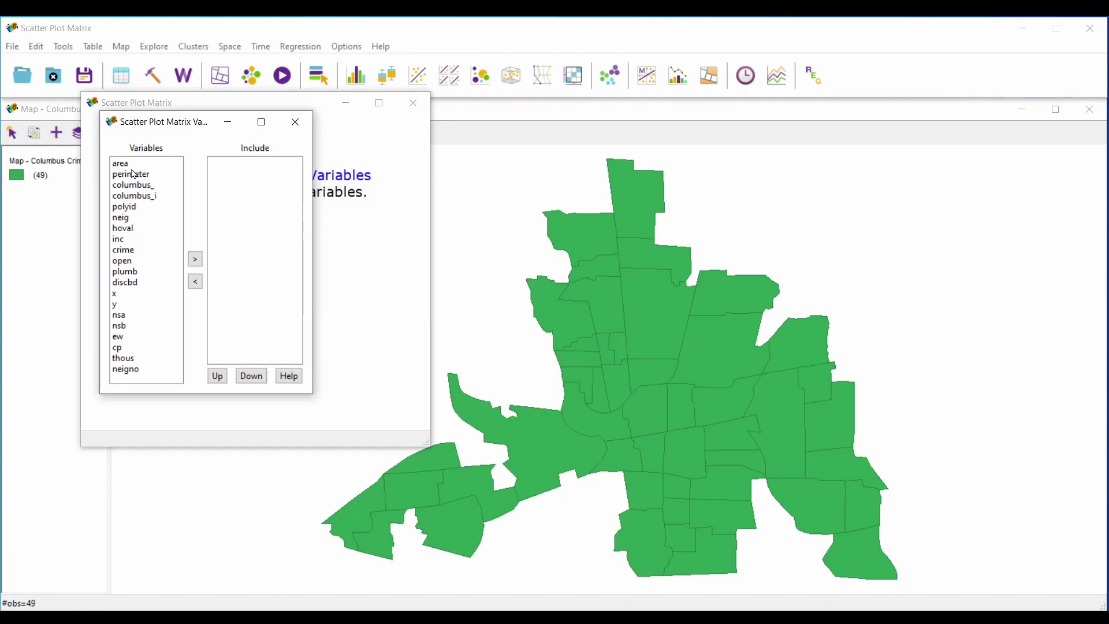
pyautogui.click(119, 252)
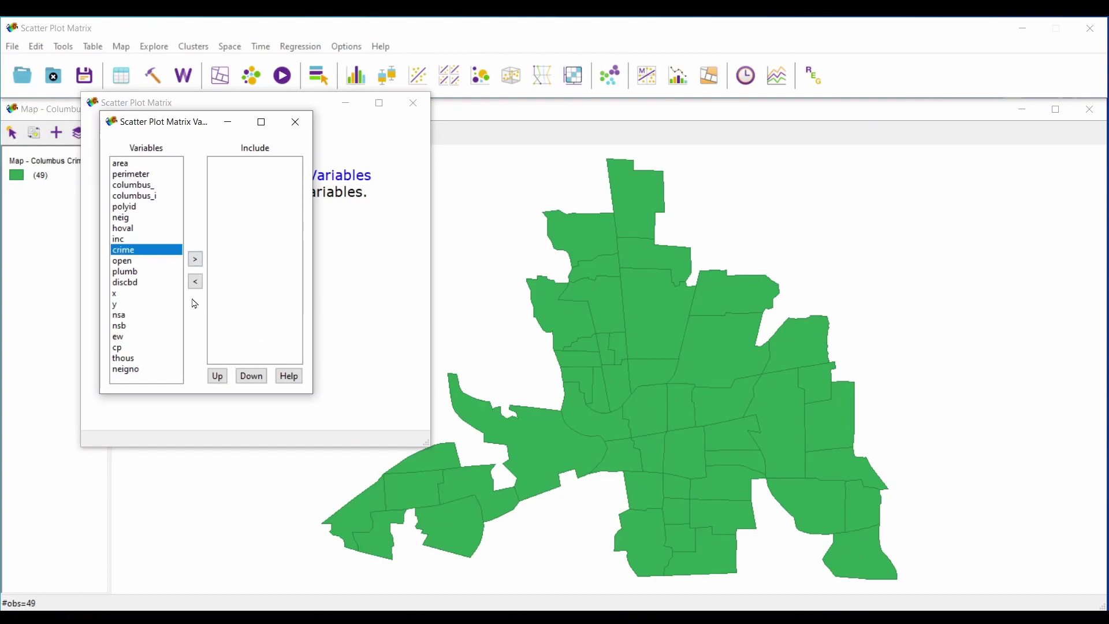
pyautogui.click(195, 258)
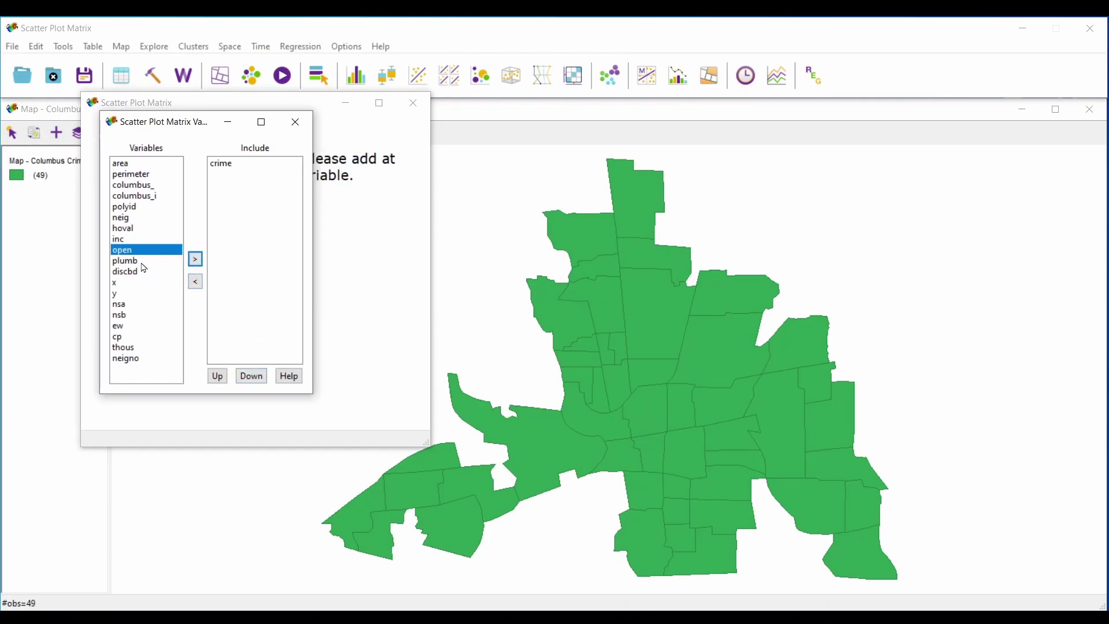
pyautogui.click(142, 263)
pyautogui.click(195, 259)
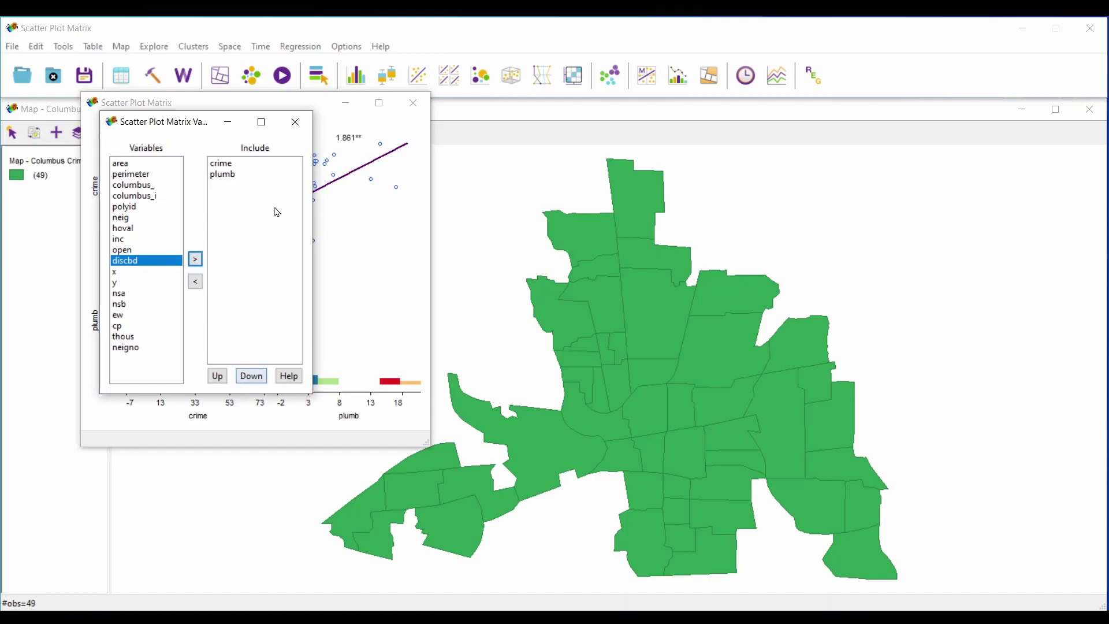
pyautogui.click(295, 121)
pyautogui.moveTo(286, 110); pyautogui.dragTo(463, 182)
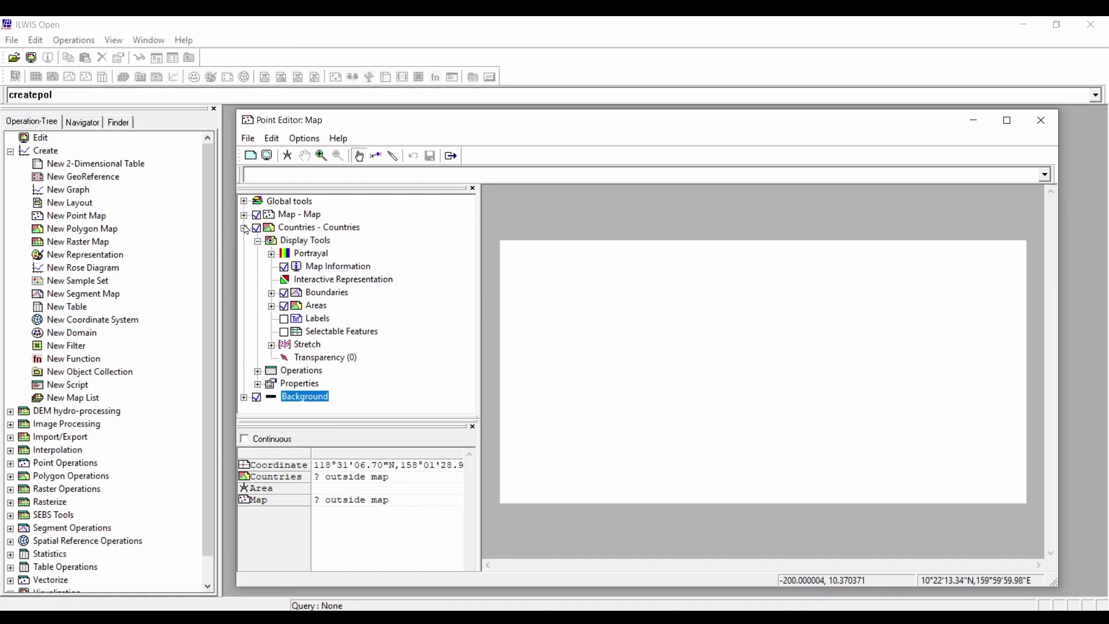
# Step: Collapse Countries, expand Background, Map, Global tools, 3D and 3D Stack in the layer tree
pyautogui.click(244, 229)
pyautogui.click(244, 241)
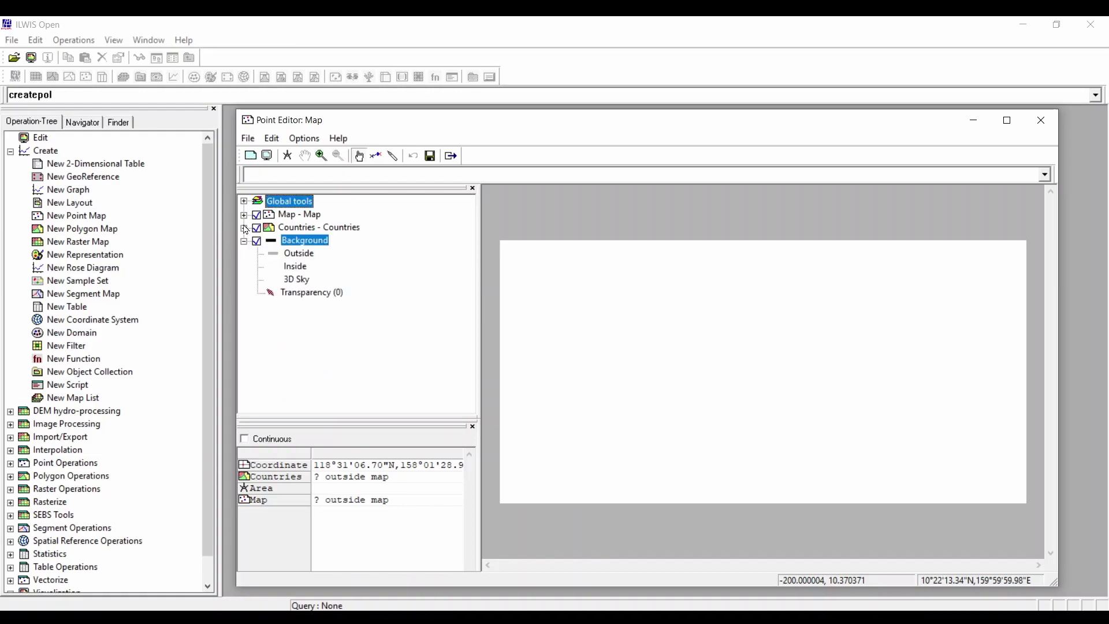
pyautogui.click(244, 215)
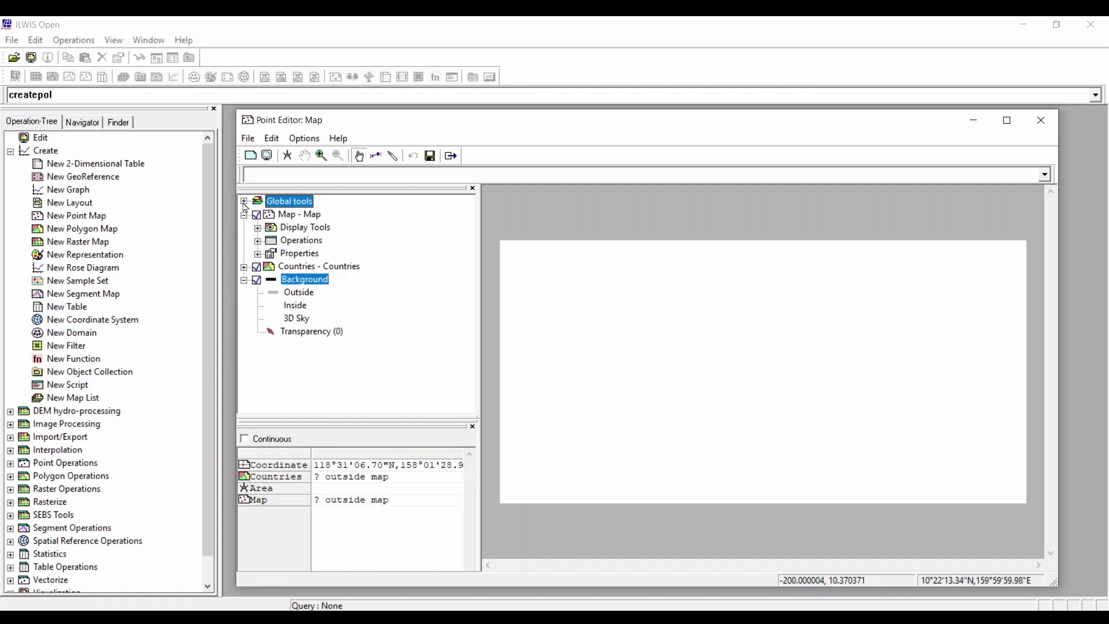
pyautogui.click(244, 201)
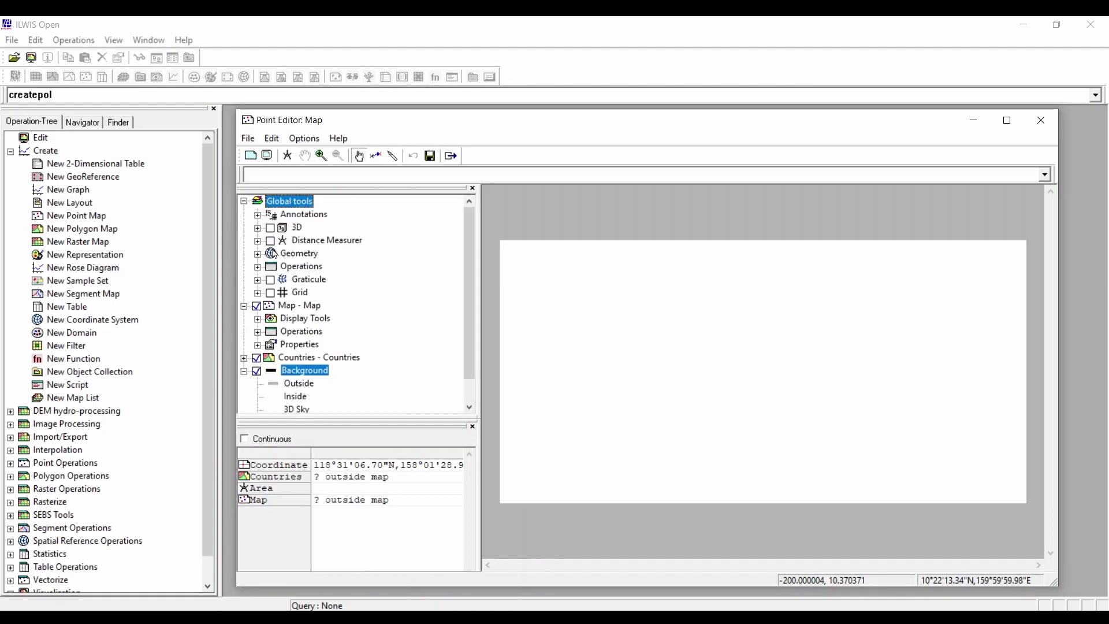
pyautogui.doubleClick(297, 227)
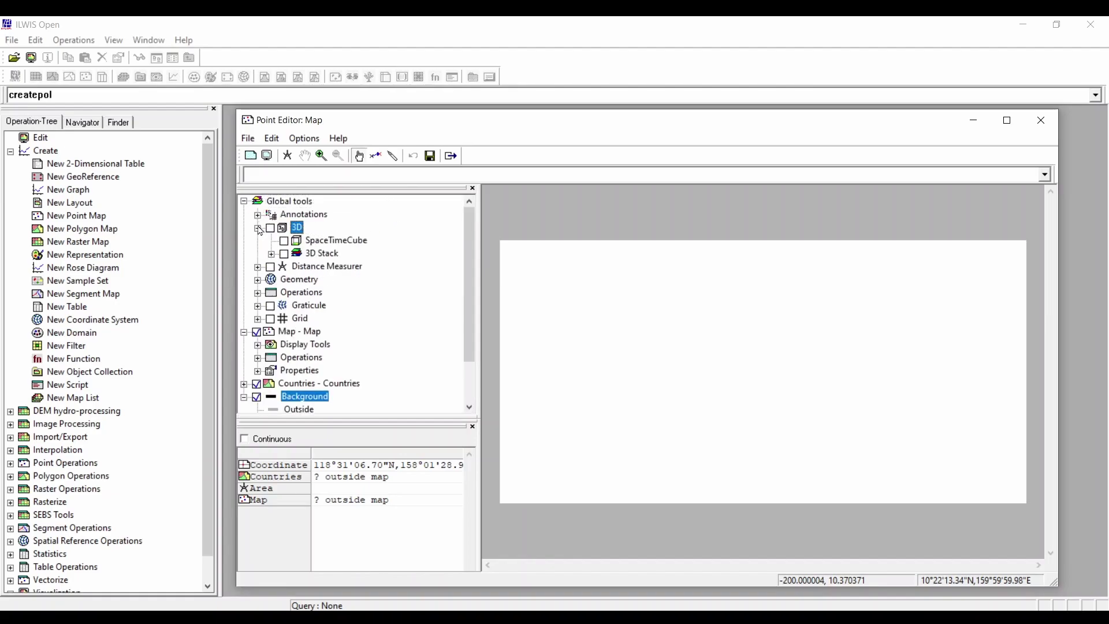
pyautogui.click(272, 254)
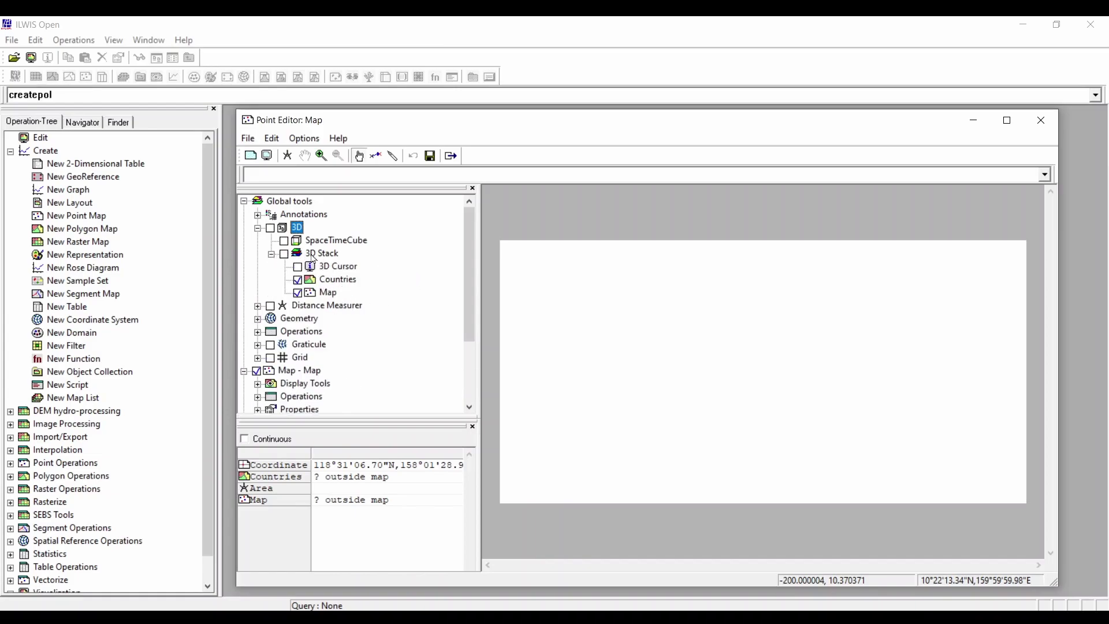
# Step: Collapse Create, select Interpolate Contours, and briefly expand Point Operations in the Operation-Tree
pyautogui.click(10, 151)
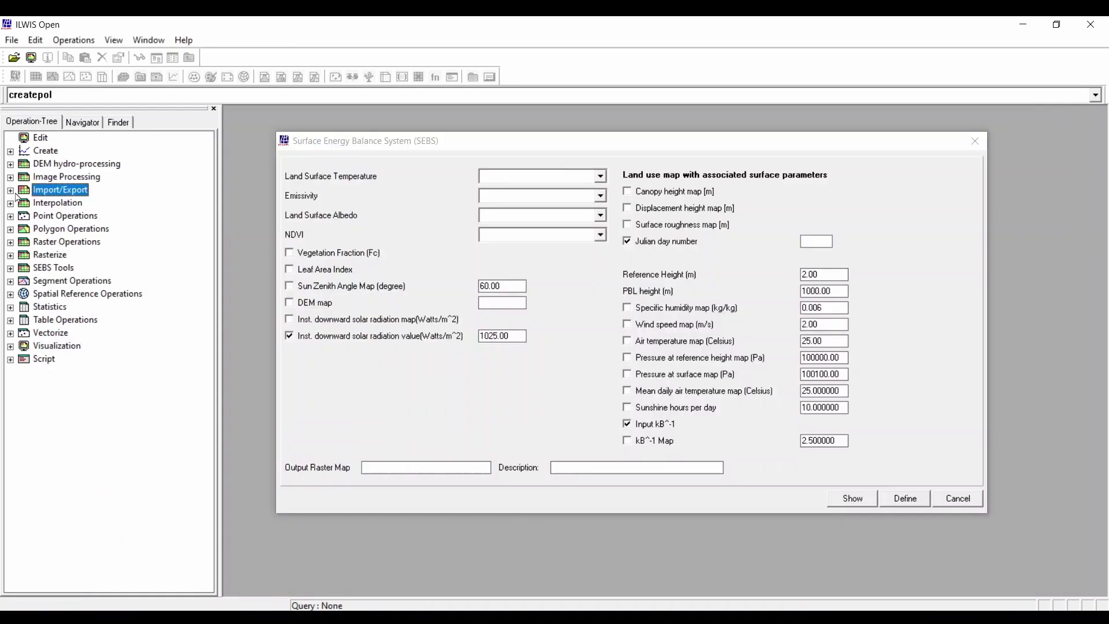
pyautogui.click(11, 203)
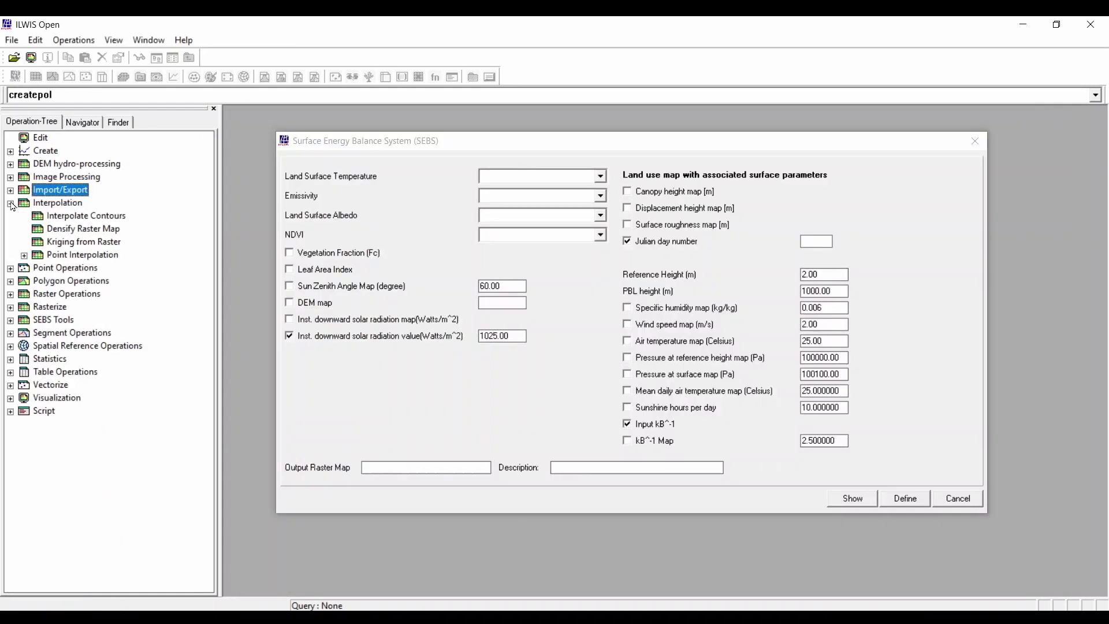
pyautogui.click(111, 220)
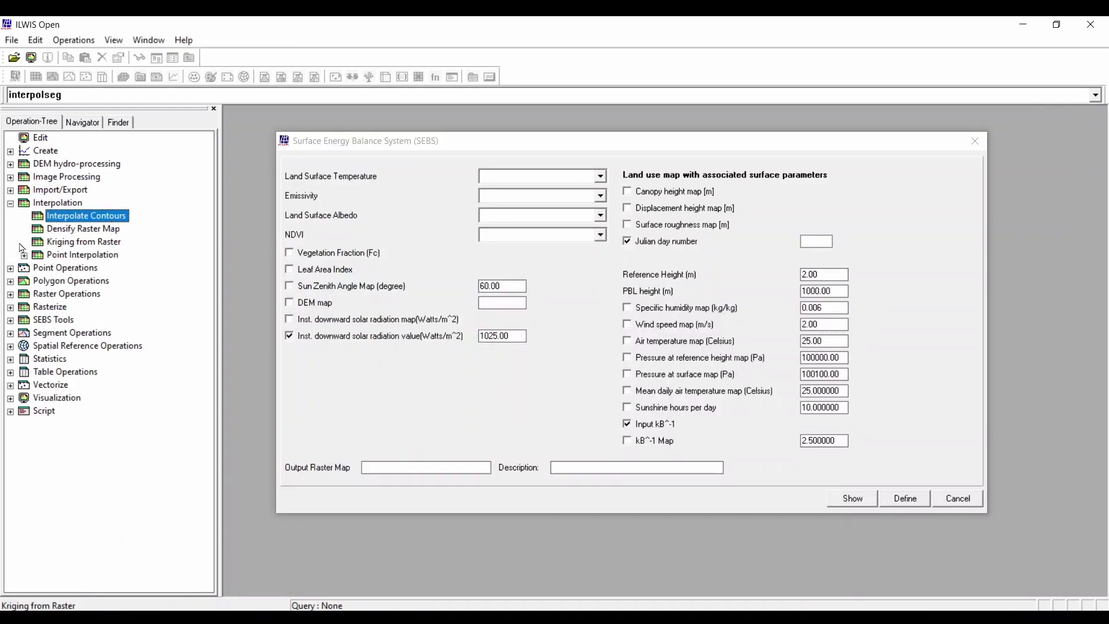
pyautogui.click(10, 269)
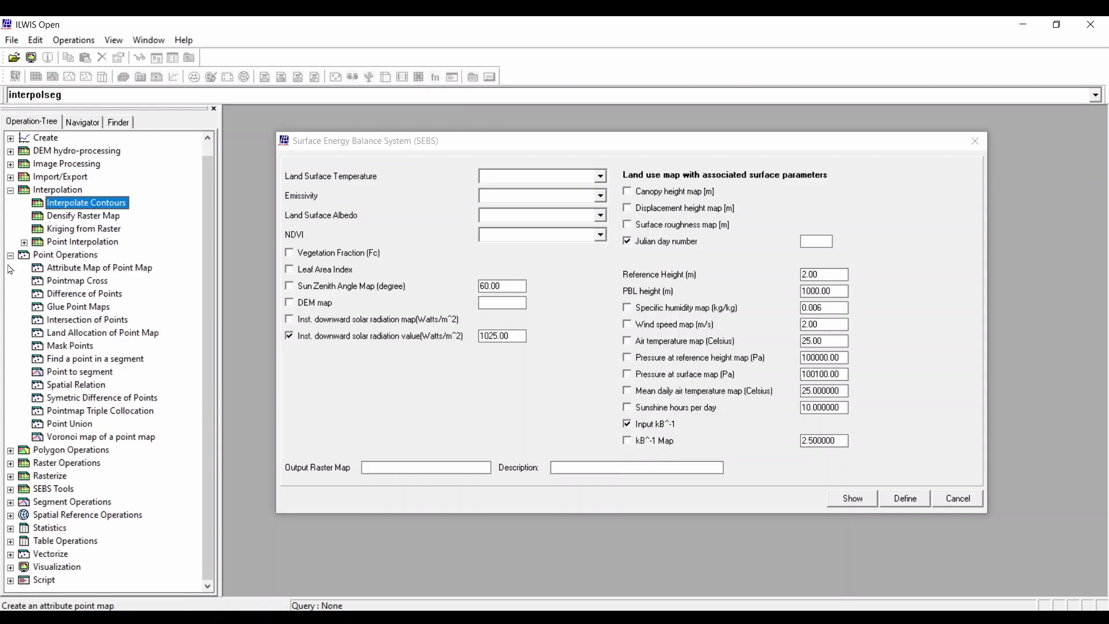
pyautogui.click(11, 268)
# Step: Select Spatial Relation under Polygon Operations, glance at Table Operations, and expand Vectorize
pyautogui.click(11, 280)
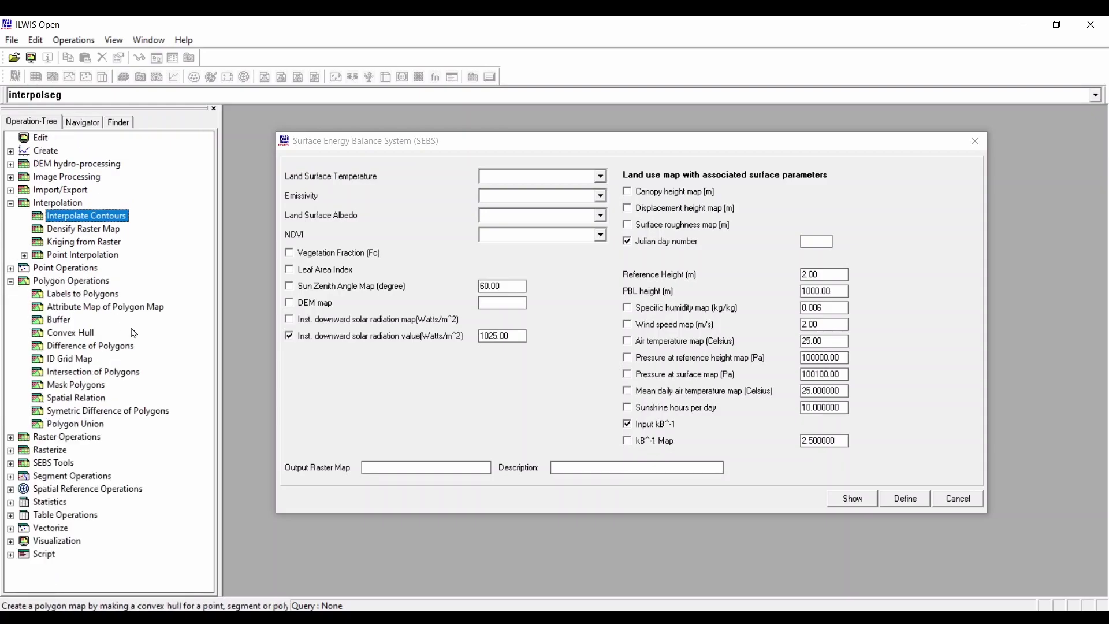
pyautogui.click(77, 399)
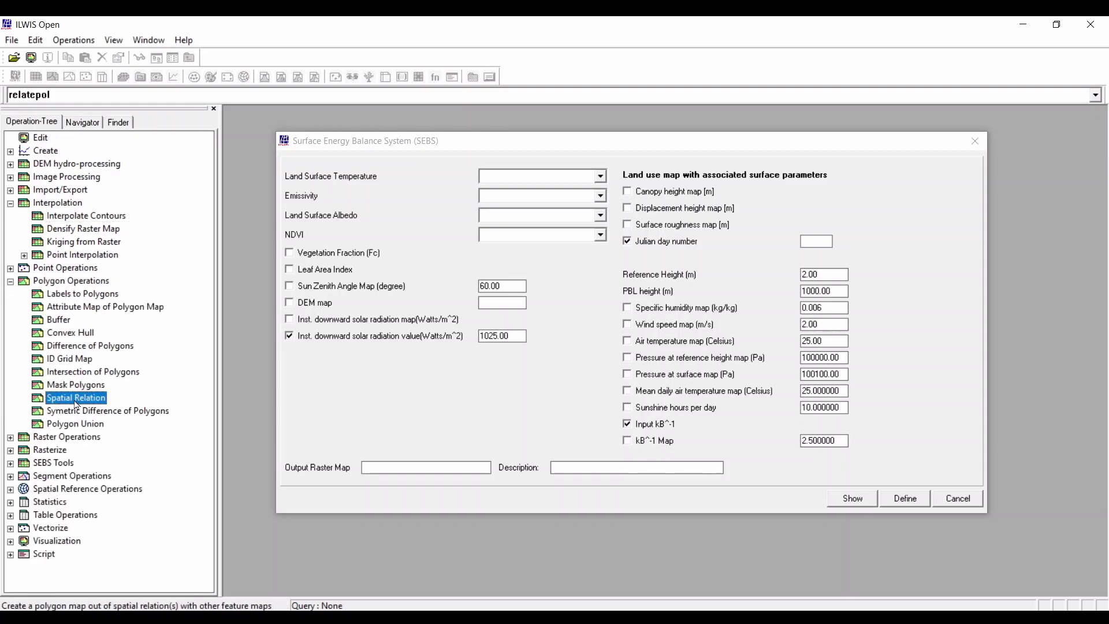
pyautogui.click(11, 282)
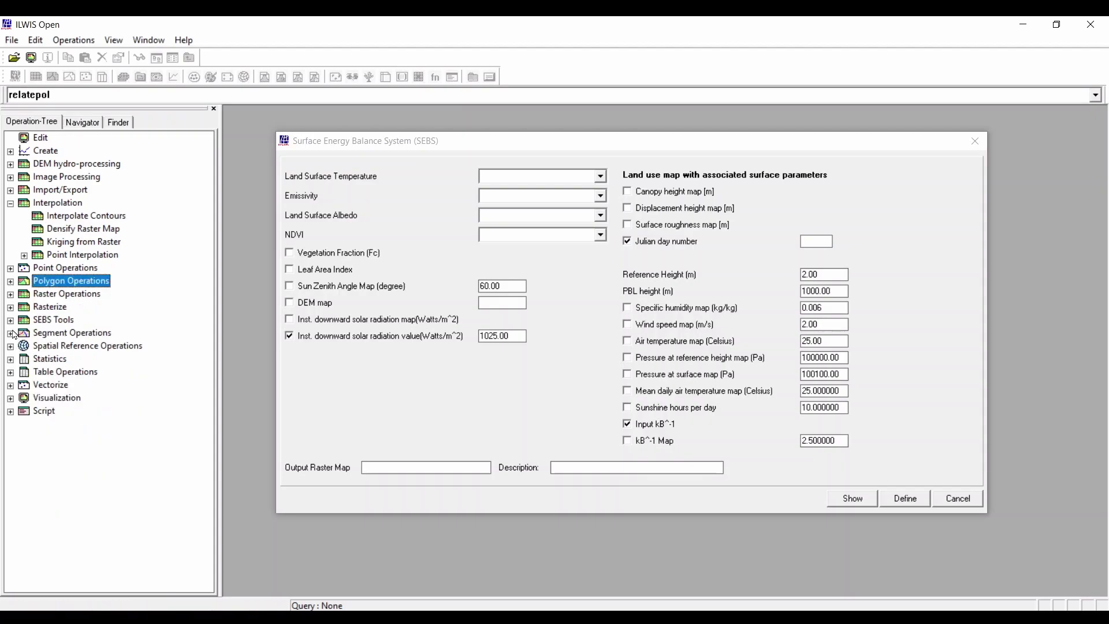
pyautogui.click(10, 372)
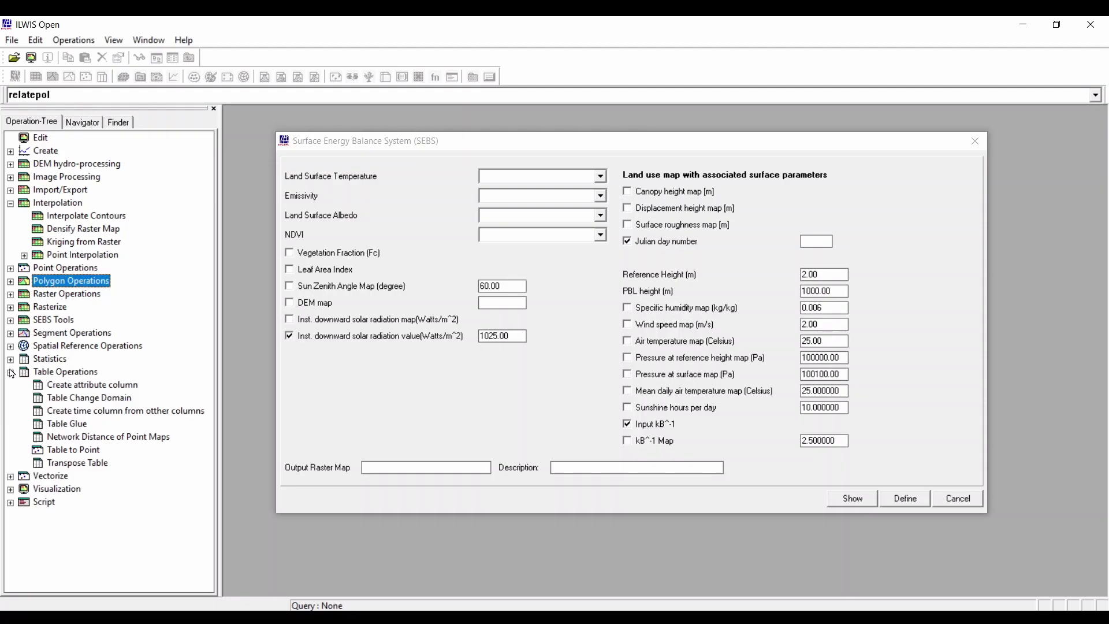
pyautogui.click(11, 372)
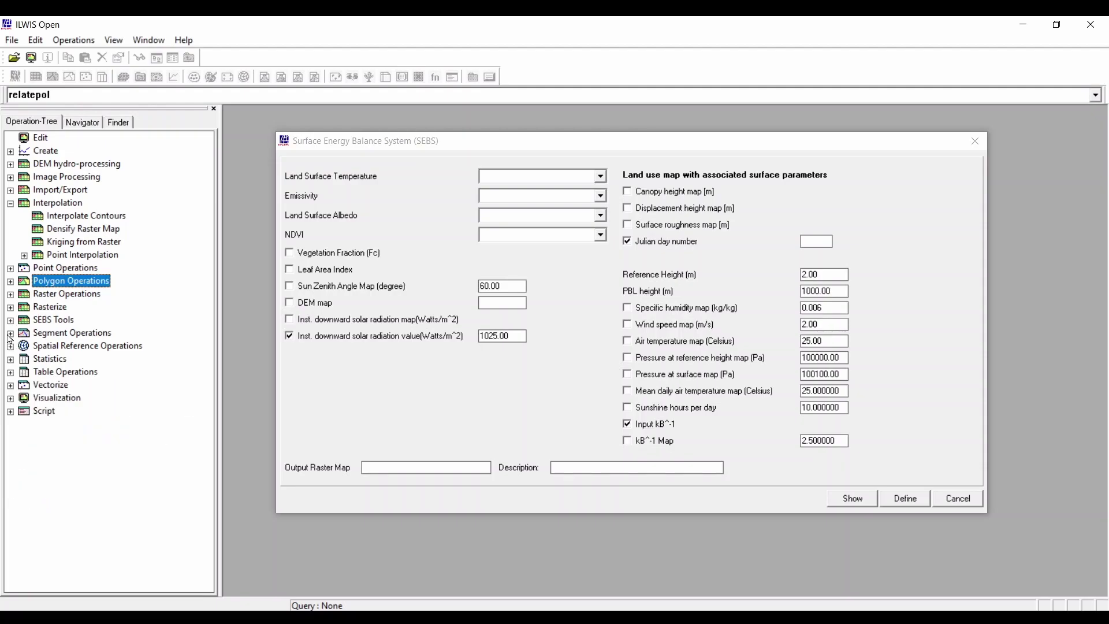
pyautogui.click(11, 385)
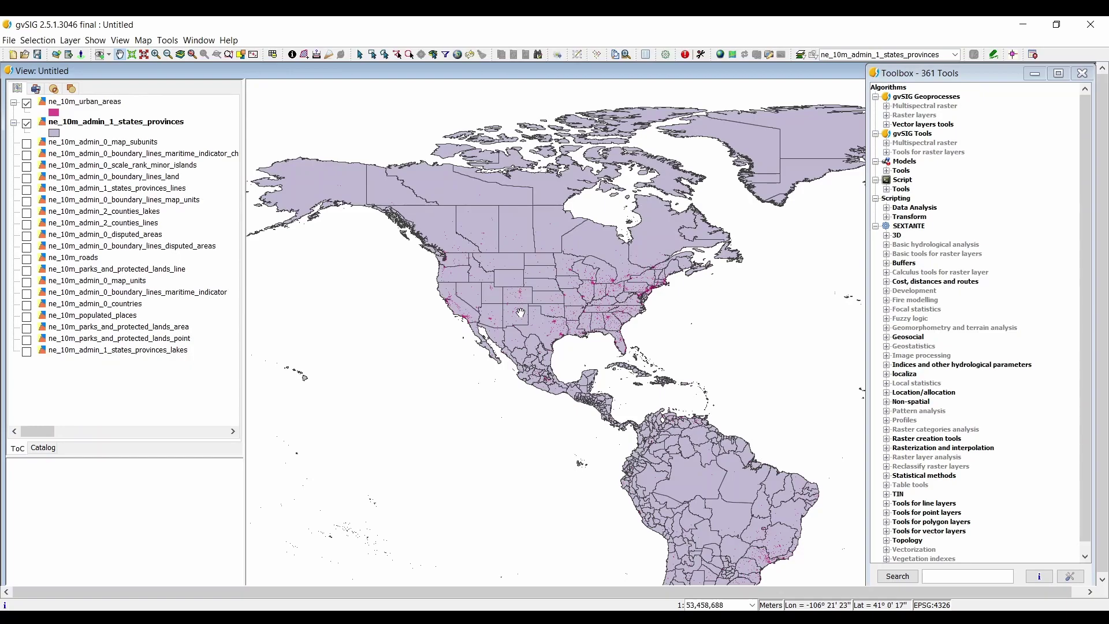
# Step: Zoom in and back out on the North American map
pyautogui.scroll(2, 514, 287)
pyautogui.scroll(1, 563, 346)
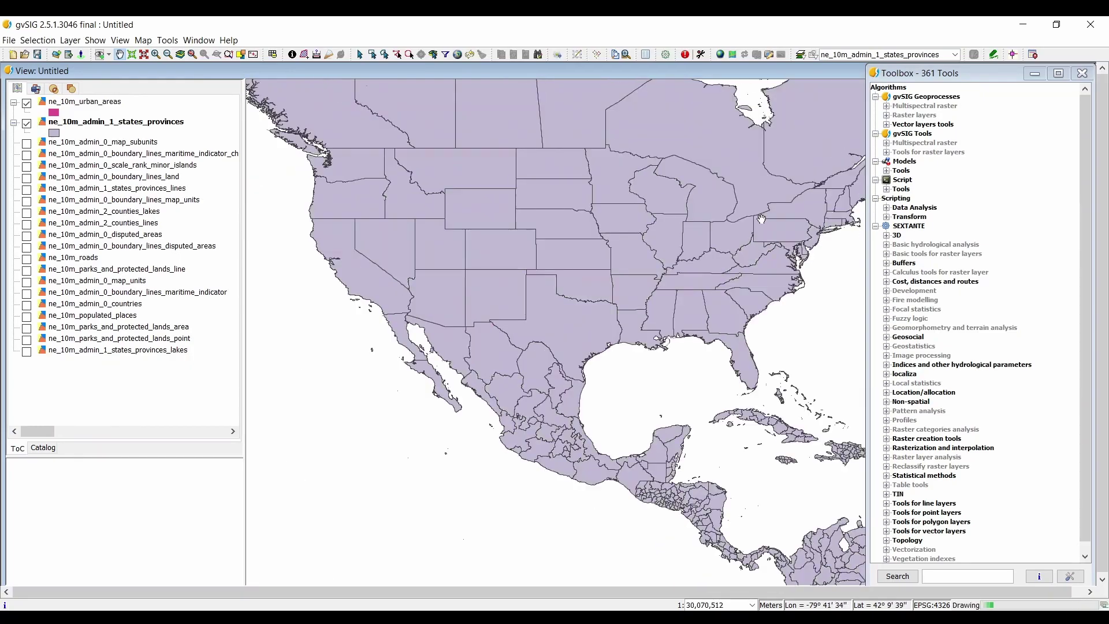
pyautogui.scroll(1, 599, 354)
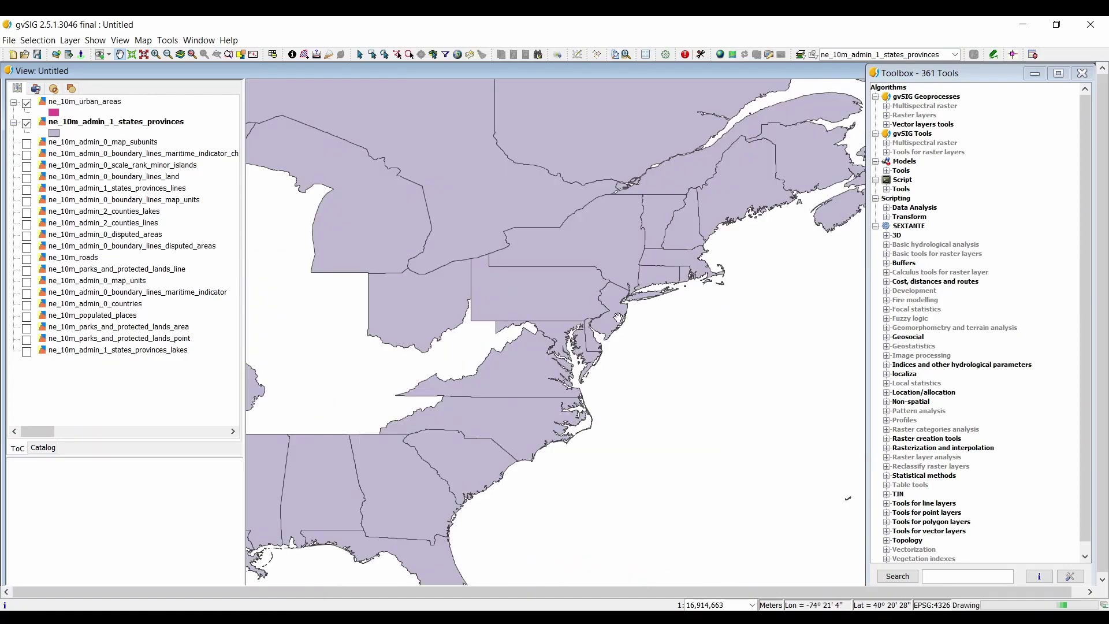
pyautogui.scroll(-3, 511, 327)
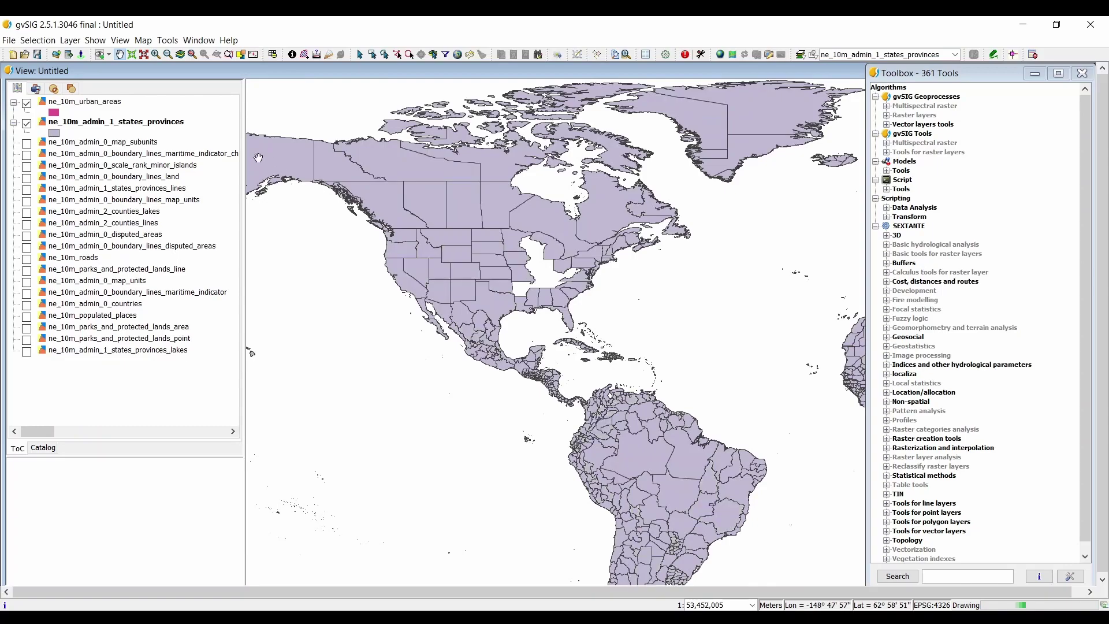
# Step: Toggle the raster Toolbox groups, then expand gvSIG Tools > Multispectral raster
pyautogui.click(887, 107)
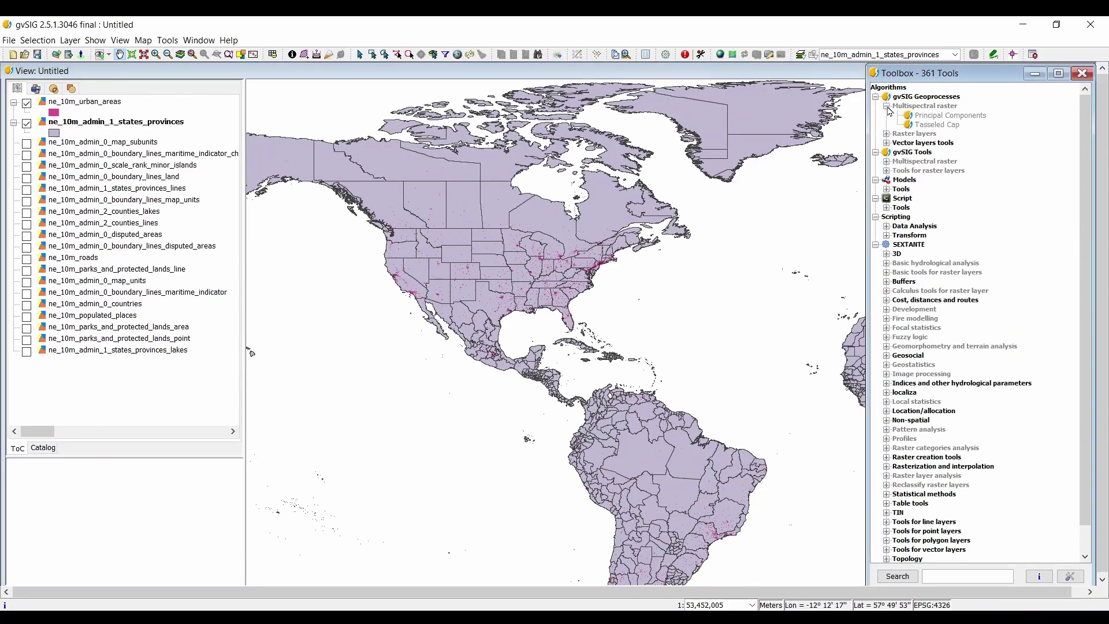
pyautogui.click(887, 107)
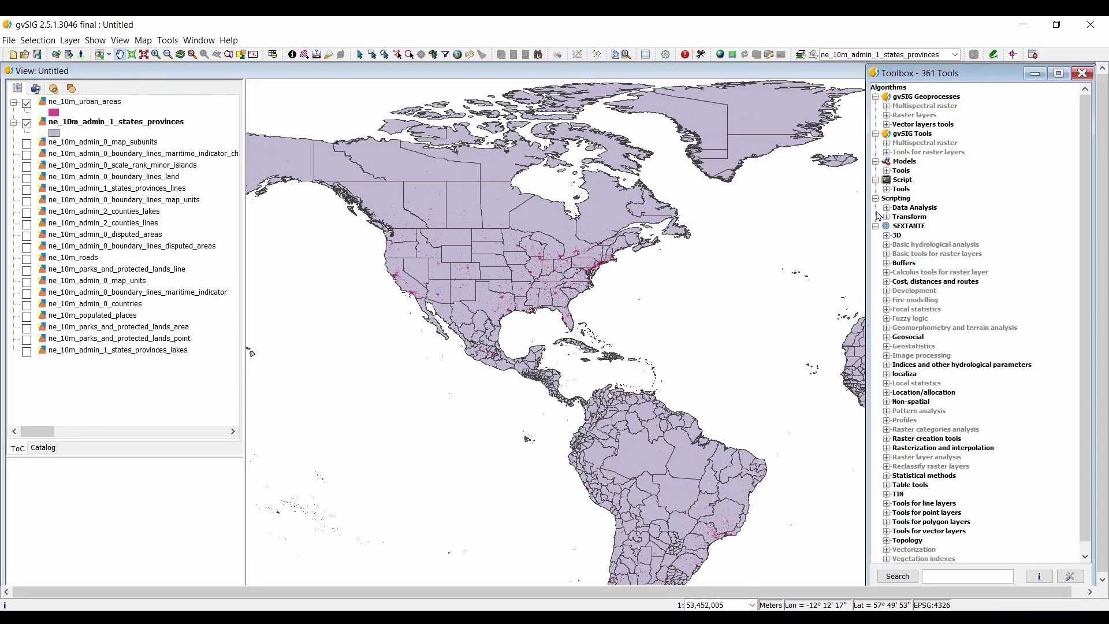
pyautogui.click(886, 255)
pyautogui.click(887, 254)
pyautogui.scroll(-1, 905, 294)
pyautogui.scroll(1, 908, 294)
pyautogui.click(887, 144)
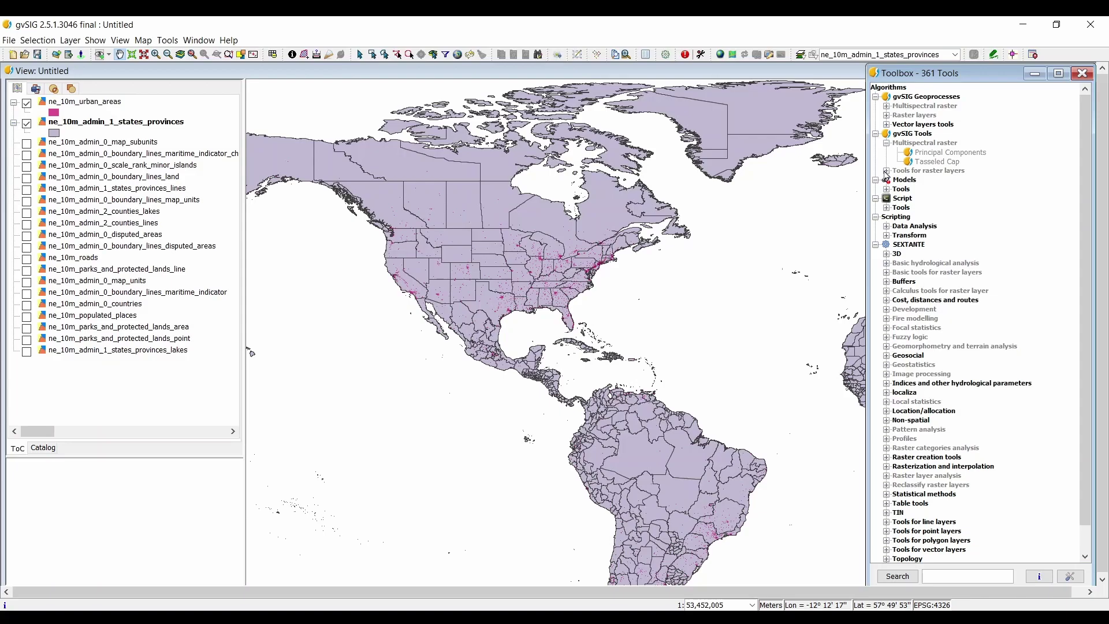
# Step: Expand the vector layers tools and open the Dissolve tool
pyautogui.click(887, 171)
pyautogui.click(887, 125)
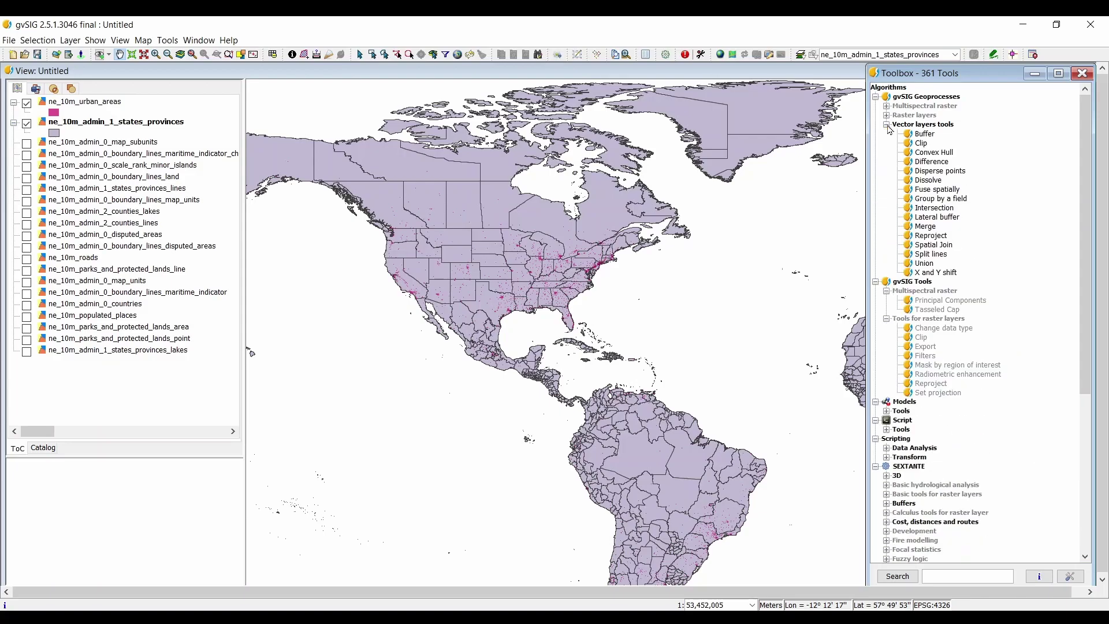
pyautogui.doubleClick(936, 183)
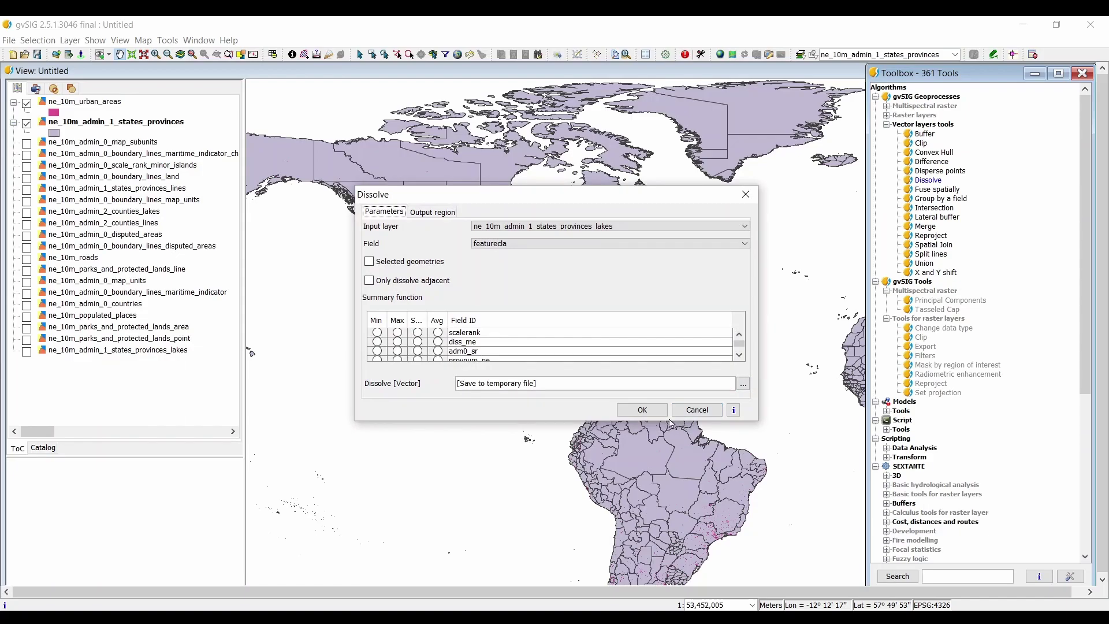
# Step: Set ne_10m_admin_1_states_provinces as Dissolve's input layer and browse its dissolve fields
pyautogui.click(745, 226)
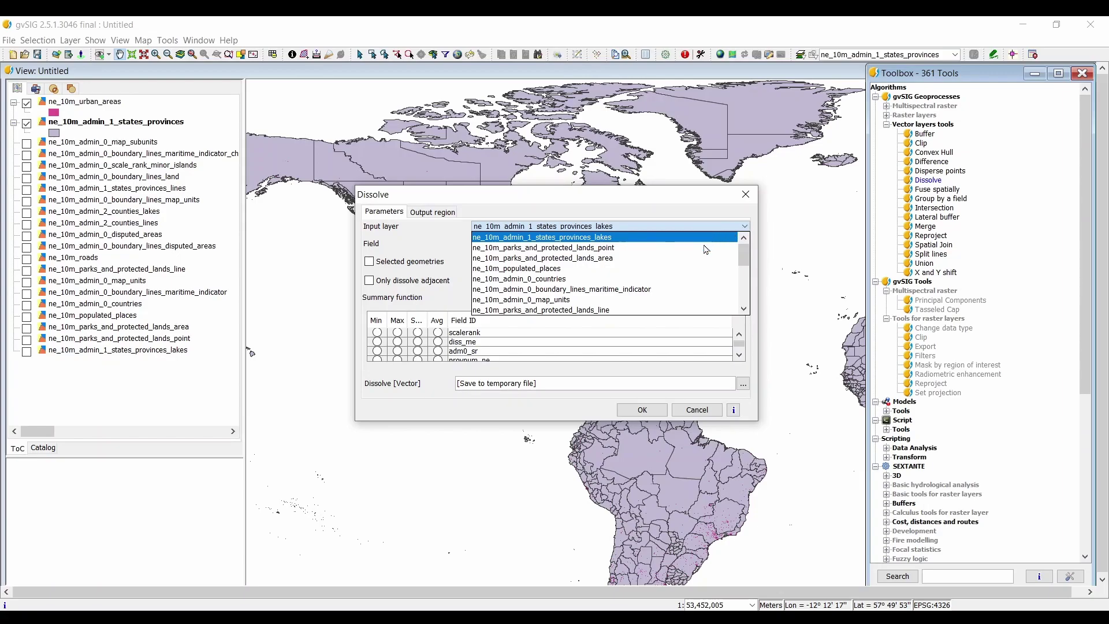
pyautogui.scroll(-3, 691, 280)
pyautogui.scroll(-2, 691, 281)
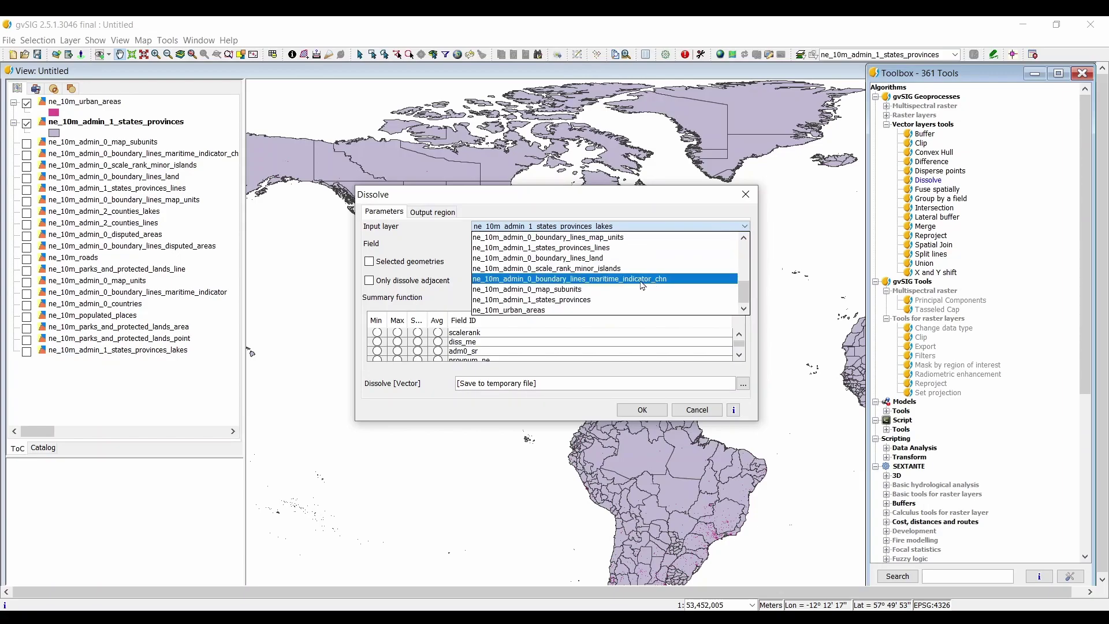
pyautogui.click(586, 301)
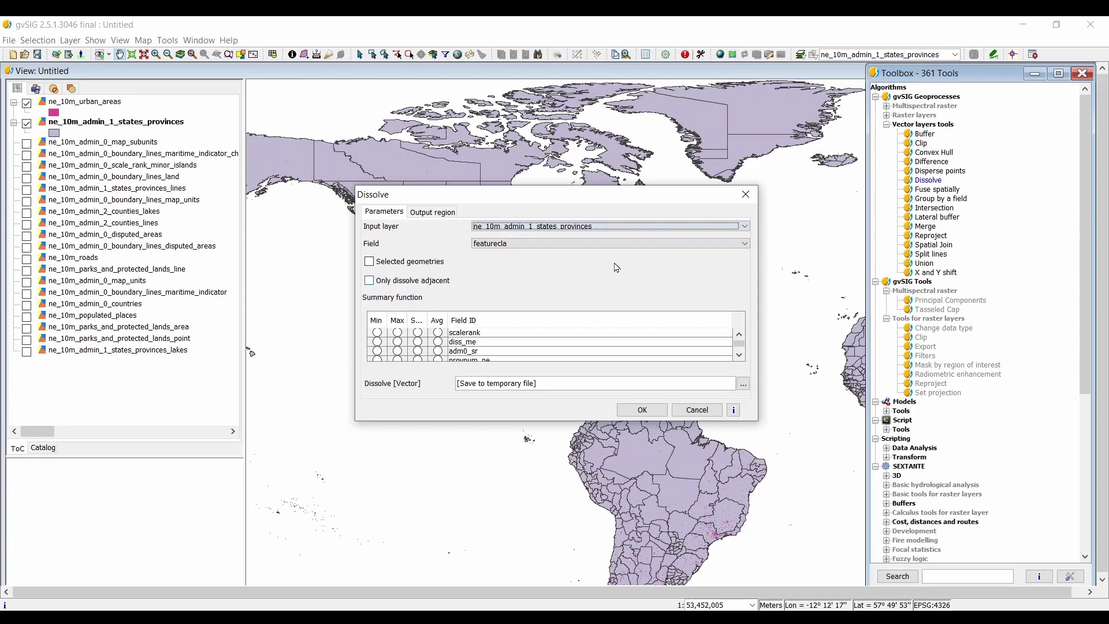
pyautogui.click(565, 244)
pyautogui.scroll(-2, 515, 277)
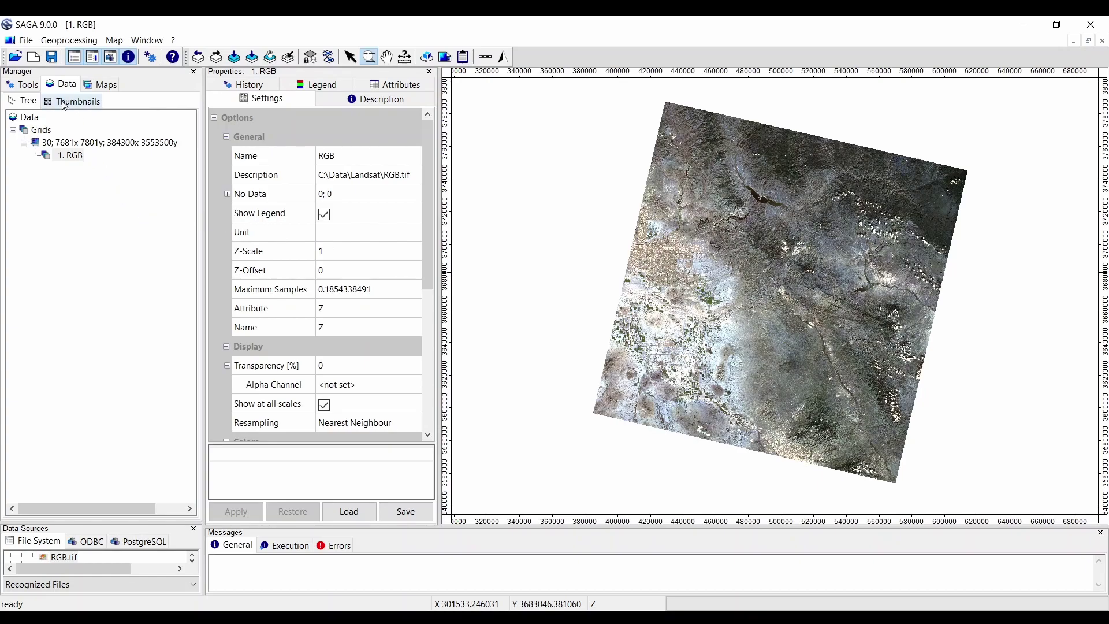
# Step: Switch the Manager panel to the Tools tab to list the tool libraries
pyautogui.click(28, 86)
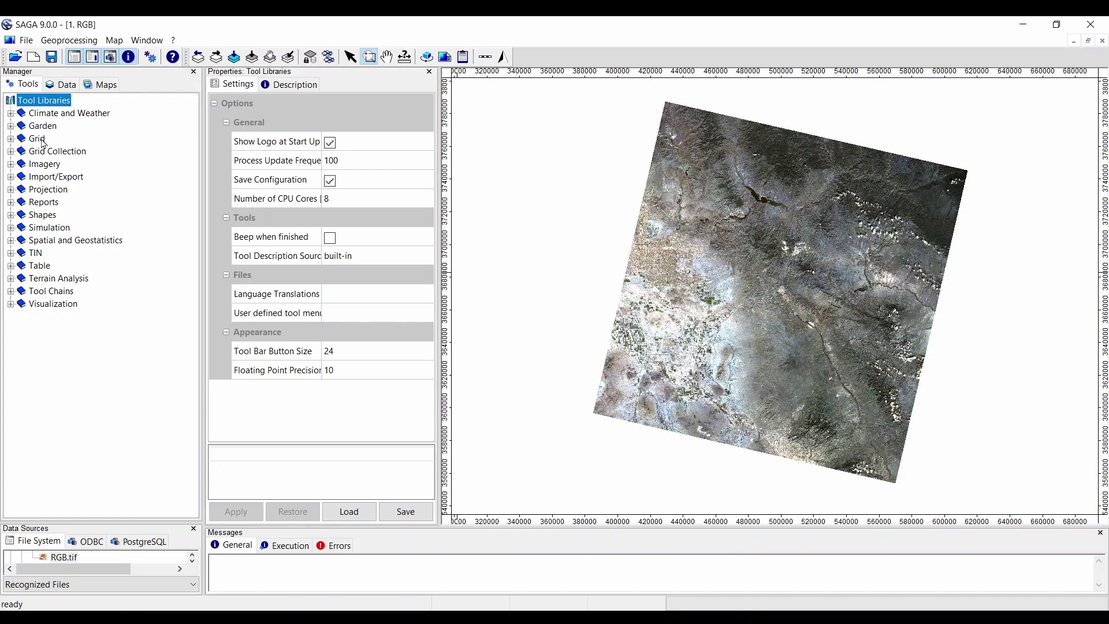
# Step: Glance at Climate and Weather and Imagery, then expand Simulation > Air Flow Simulations
pyautogui.click(11, 114)
pyautogui.click(11, 114)
pyautogui.click(11, 164)
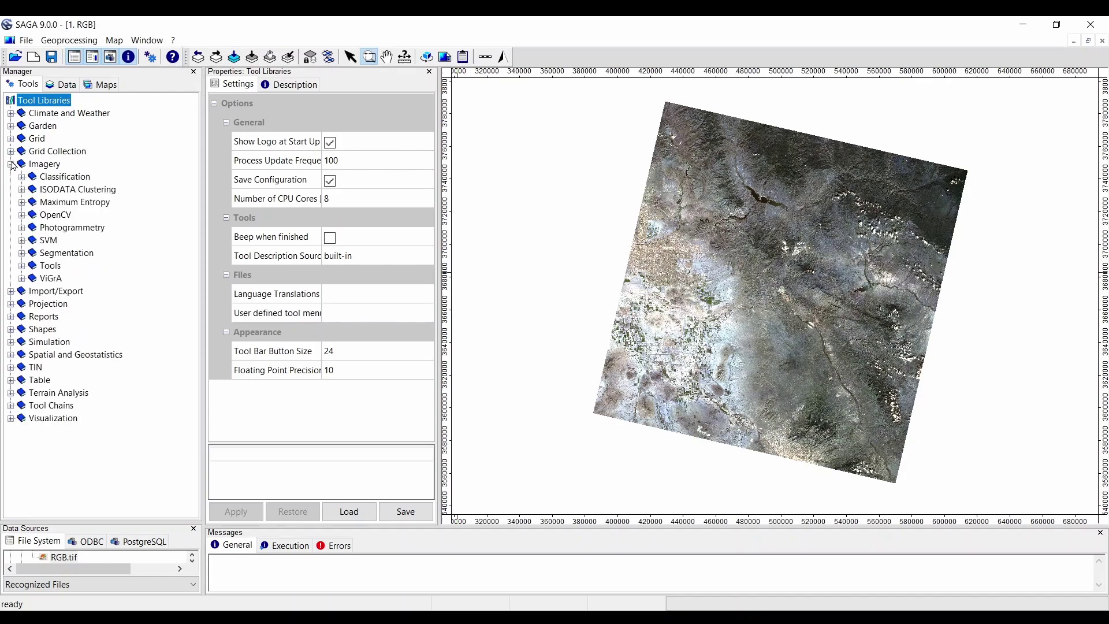
pyautogui.click(11, 165)
pyautogui.click(11, 228)
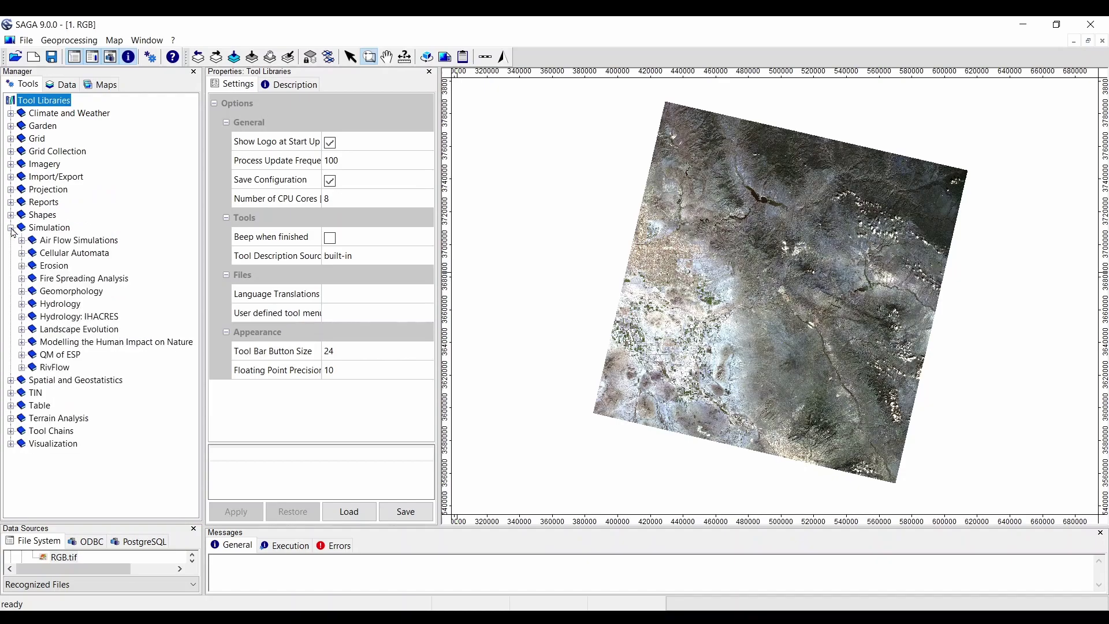
pyautogui.click(11, 227)
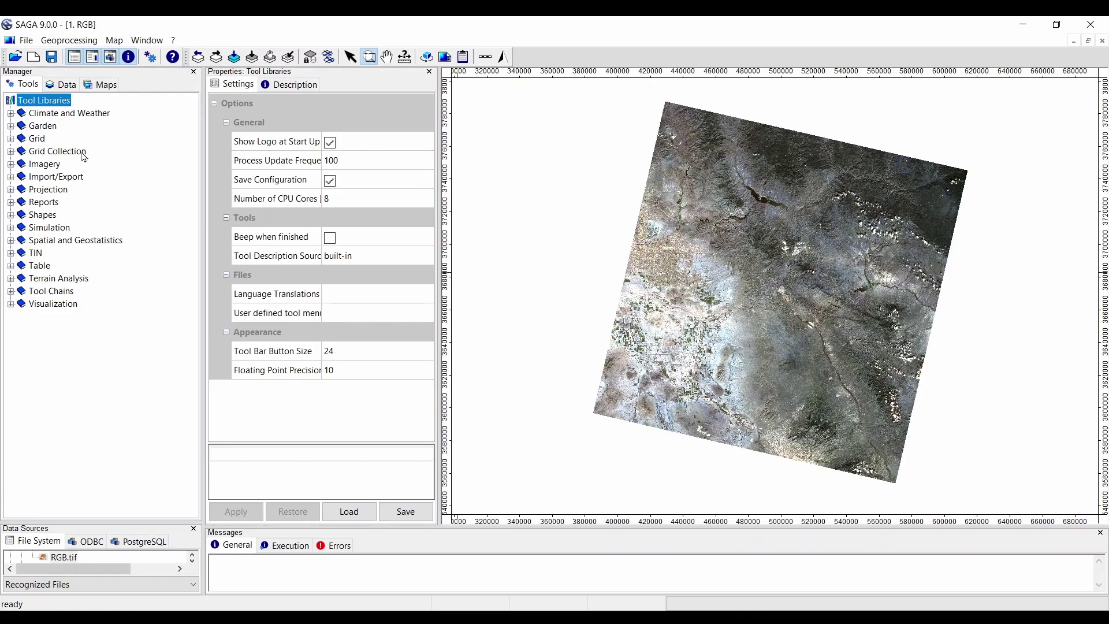
pyautogui.click(10, 228)
pyautogui.click(22, 240)
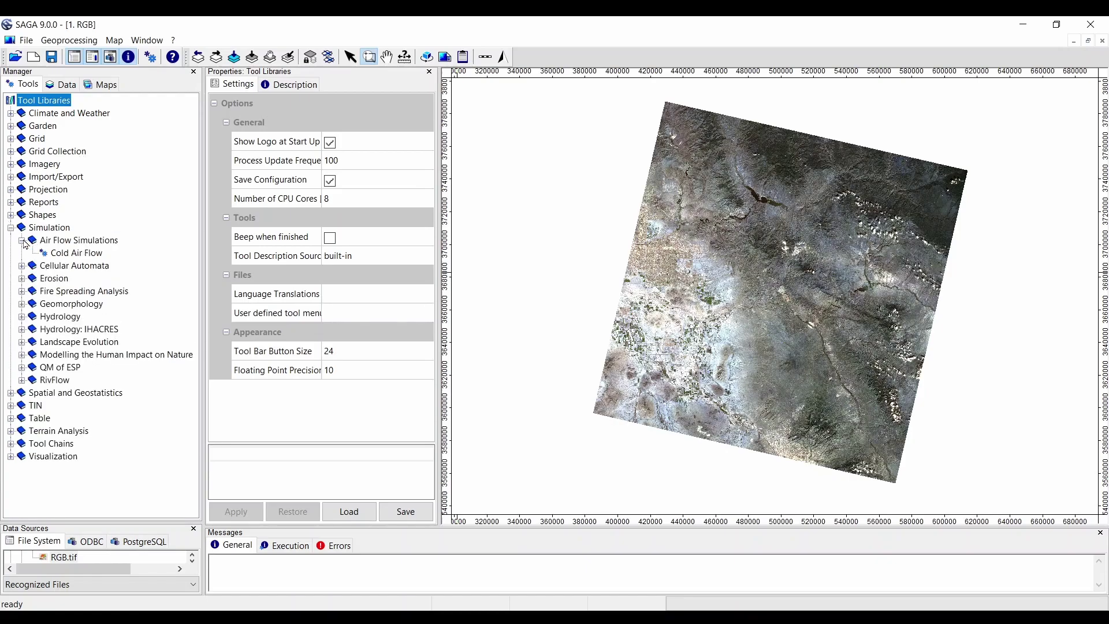
# Step: Open Cold Air Flow, read its Info description, cancel, and return to the Data tab
pyautogui.doubleClick(55, 254)
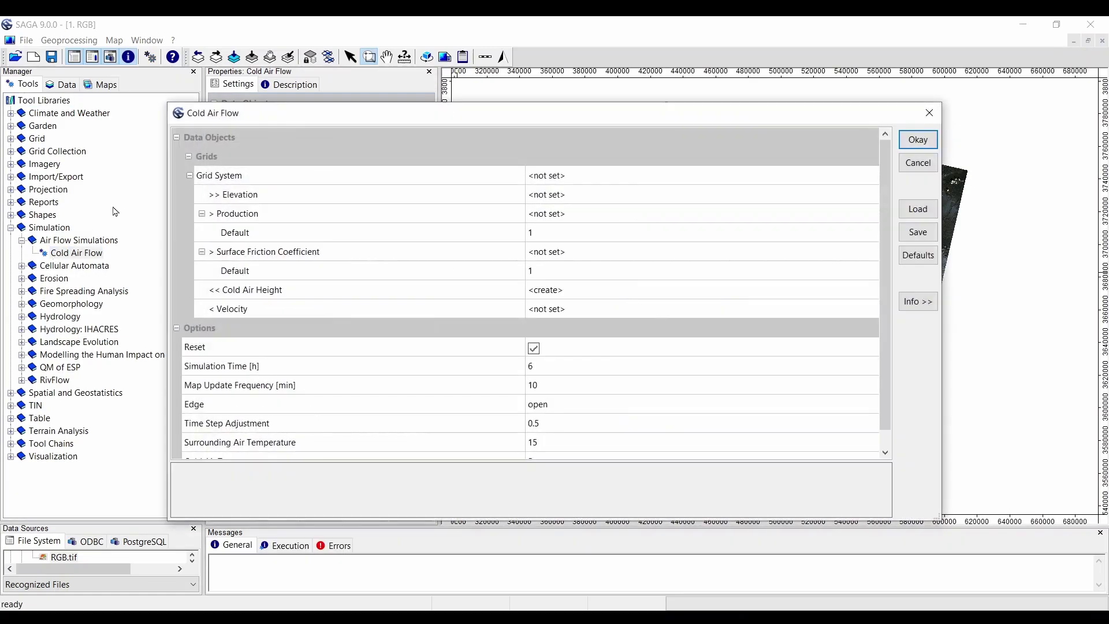
pyautogui.click(918, 301)
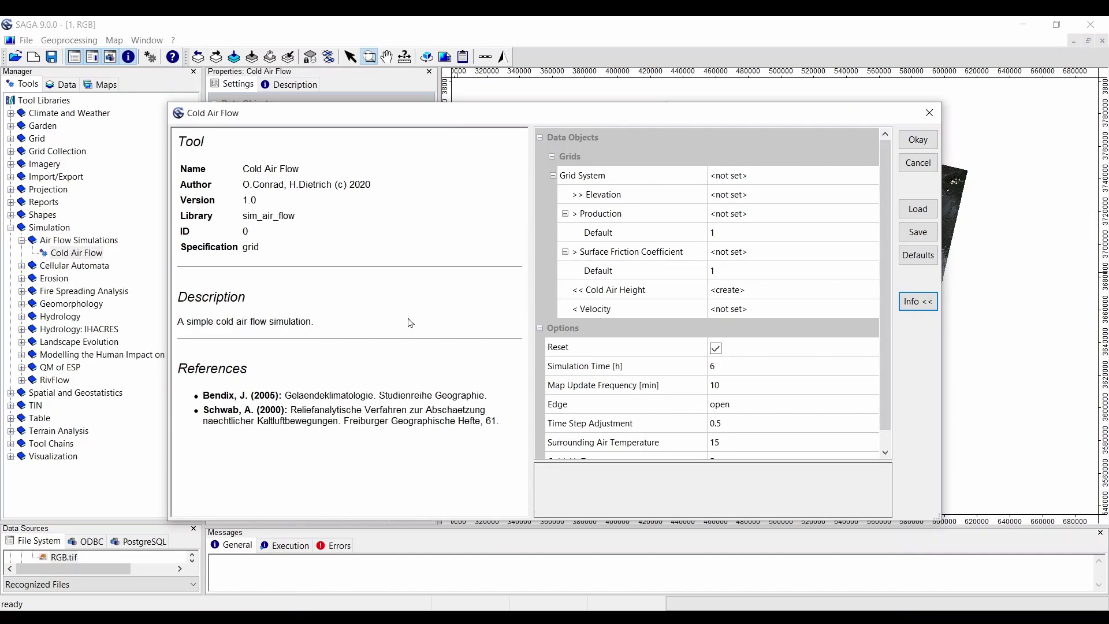
pyautogui.click(918, 162)
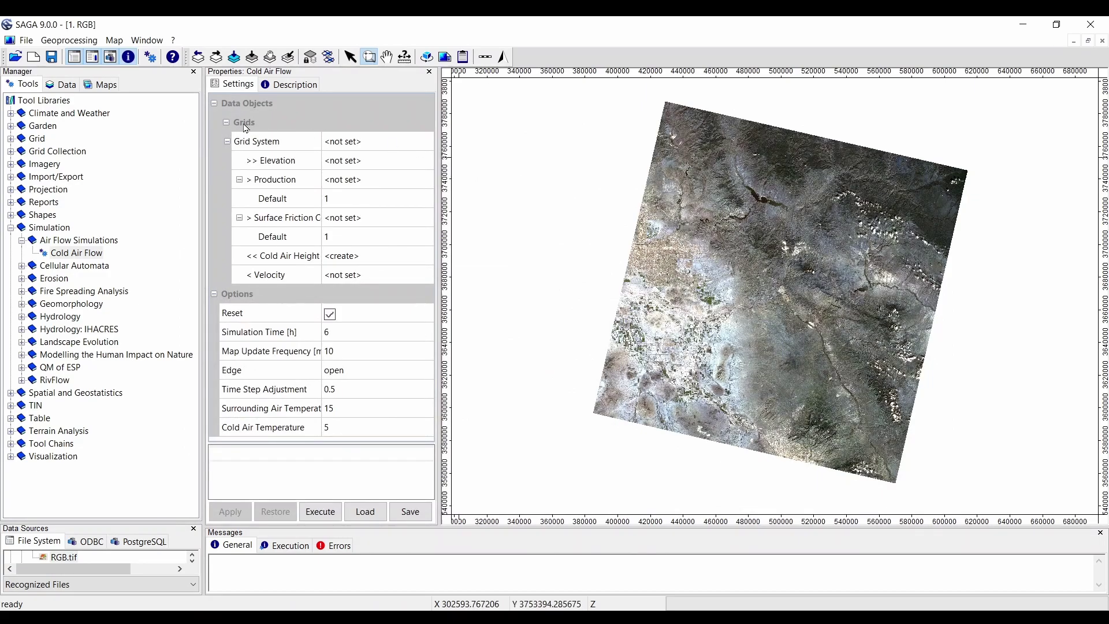
pyautogui.click(65, 84)
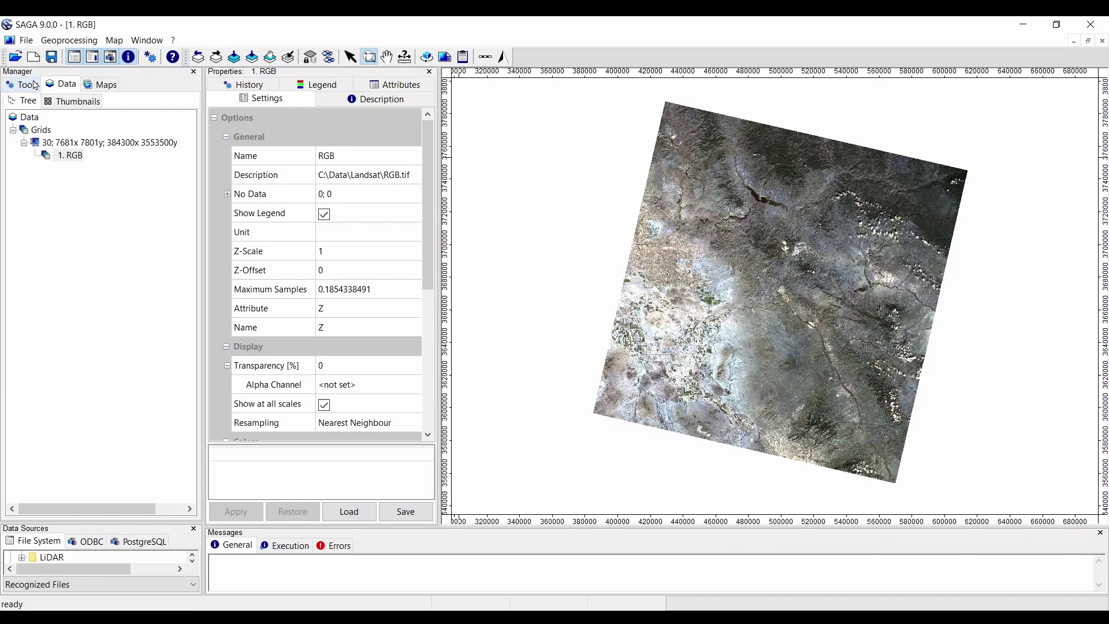
# Step: Switch the Manager panel to Maps, then back to Tools
pyautogui.click(99, 85)
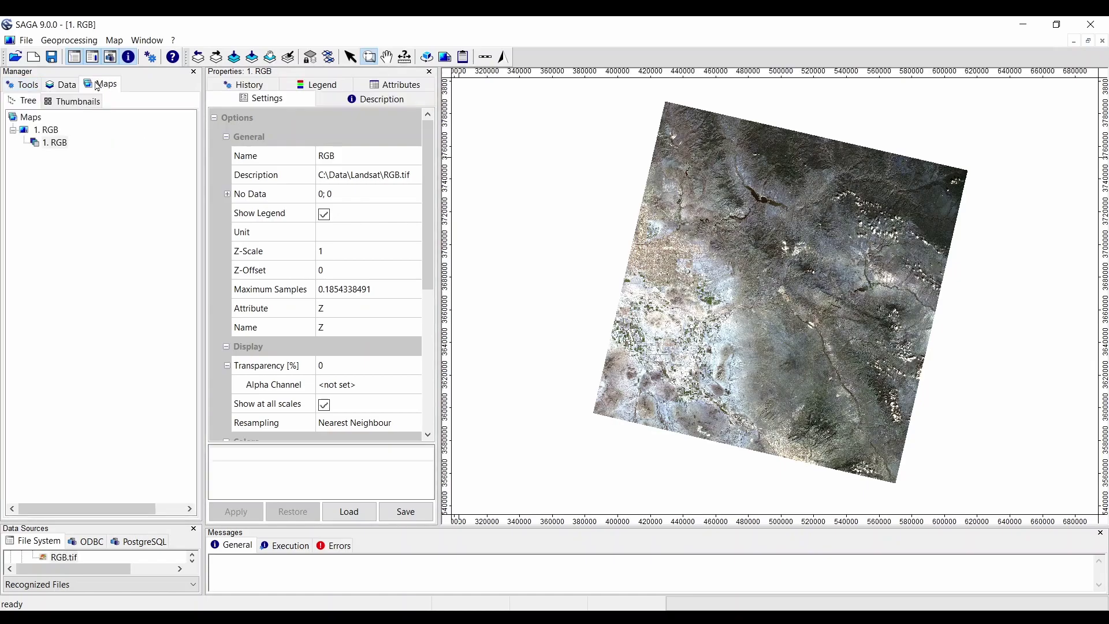
pyautogui.click(40, 85)
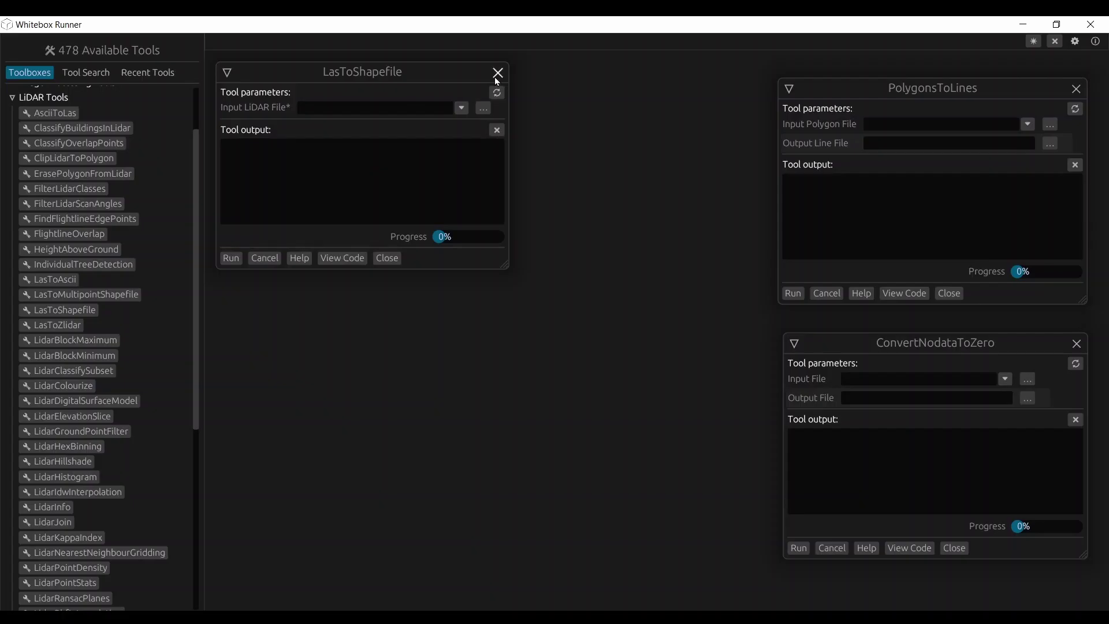
# Step: Close the LasToShapefile dialog and browse the Data, GIS Analysis, Geomorphometric and Image Processing toolboxes
pyautogui.click(495, 72)
pyautogui.scroll(3, 39, 196)
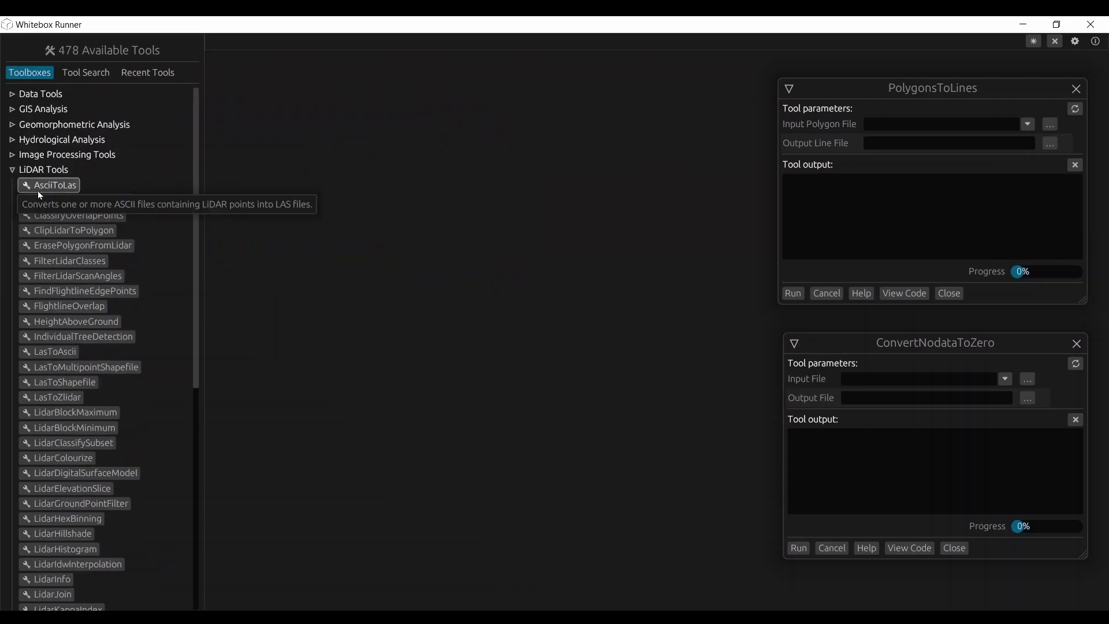
pyautogui.click(18, 170)
pyautogui.click(13, 95)
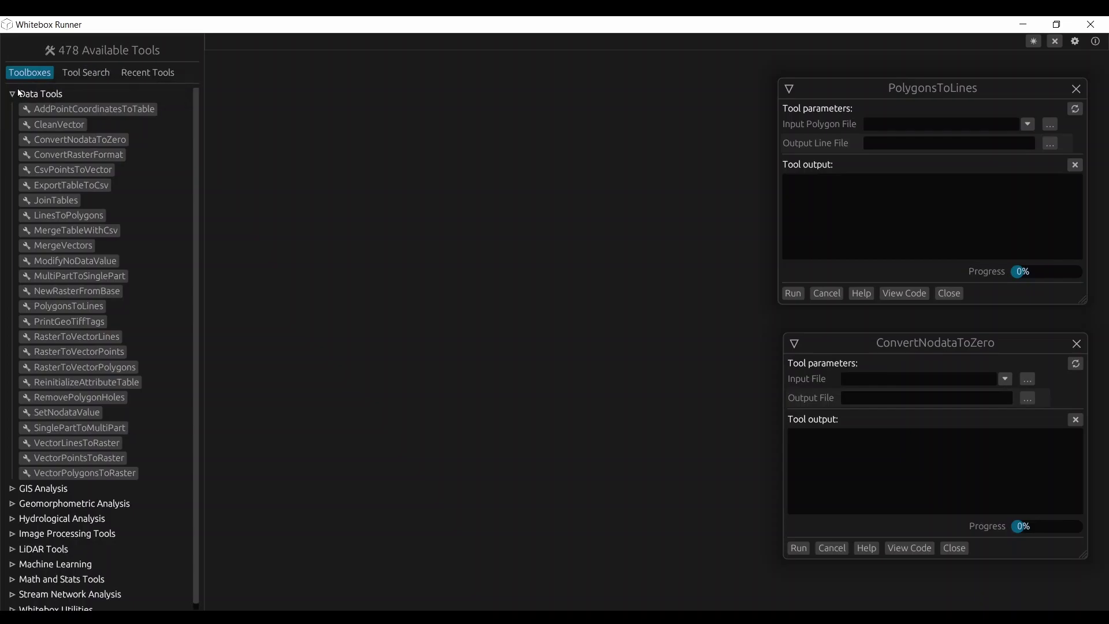
pyautogui.click(12, 96)
pyautogui.click(12, 109)
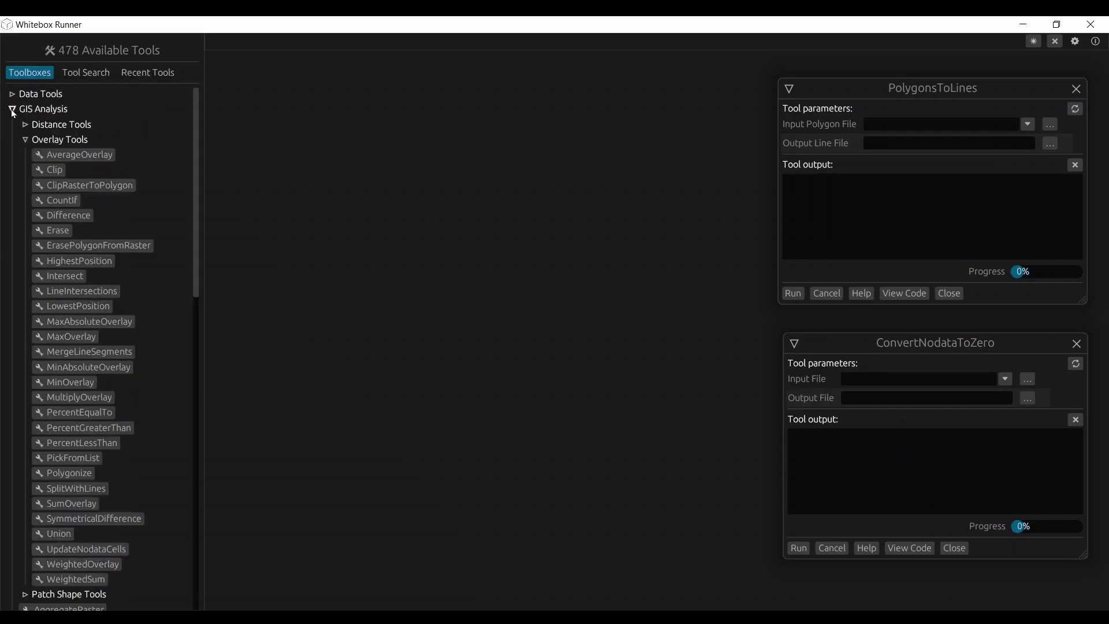
pyautogui.click(12, 110)
pyautogui.click(13, 126)
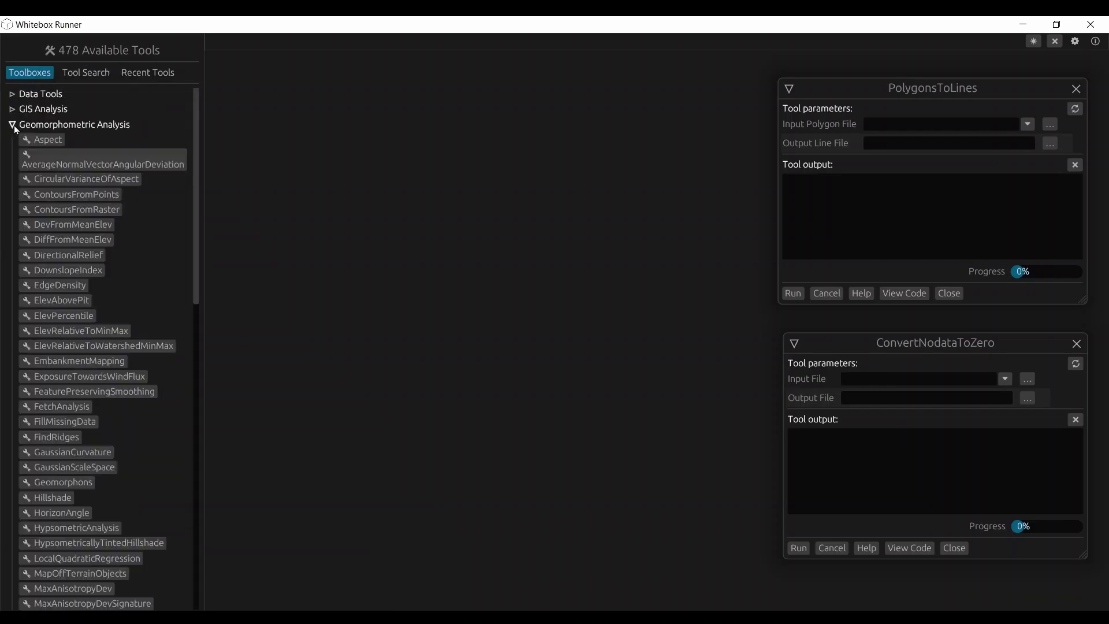
pyautogui.click(12, 125)
pyautogui.click(12, 155)
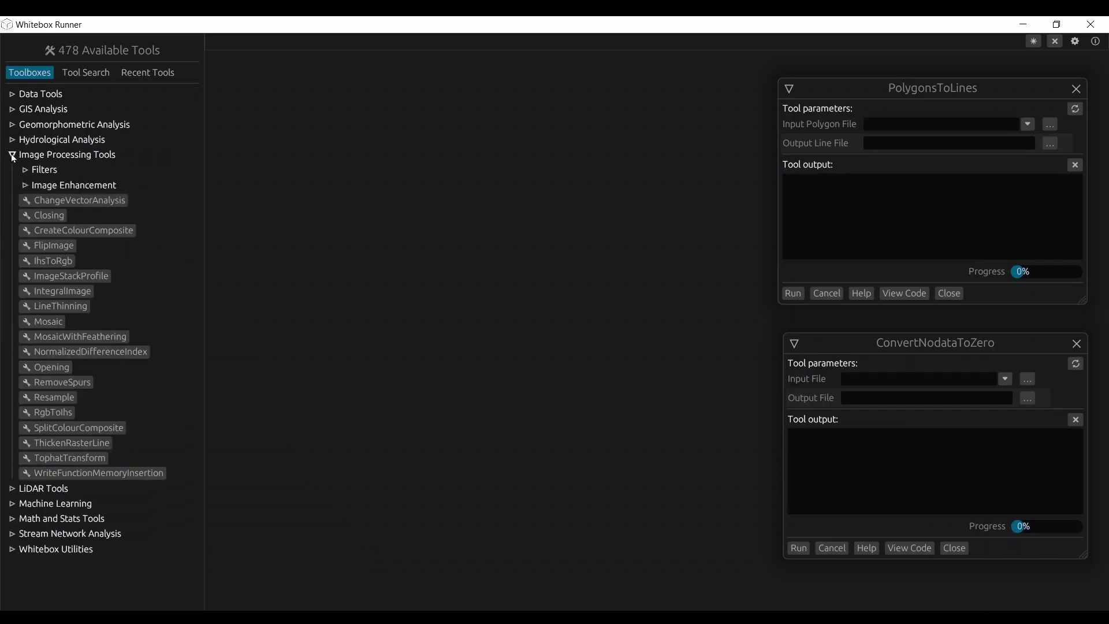
pyautogui.click(13, 156)
# Step: Reopen the LasToShapefile tool from the LiDAR Tools toolbox
pyautogui.click(13, 171)
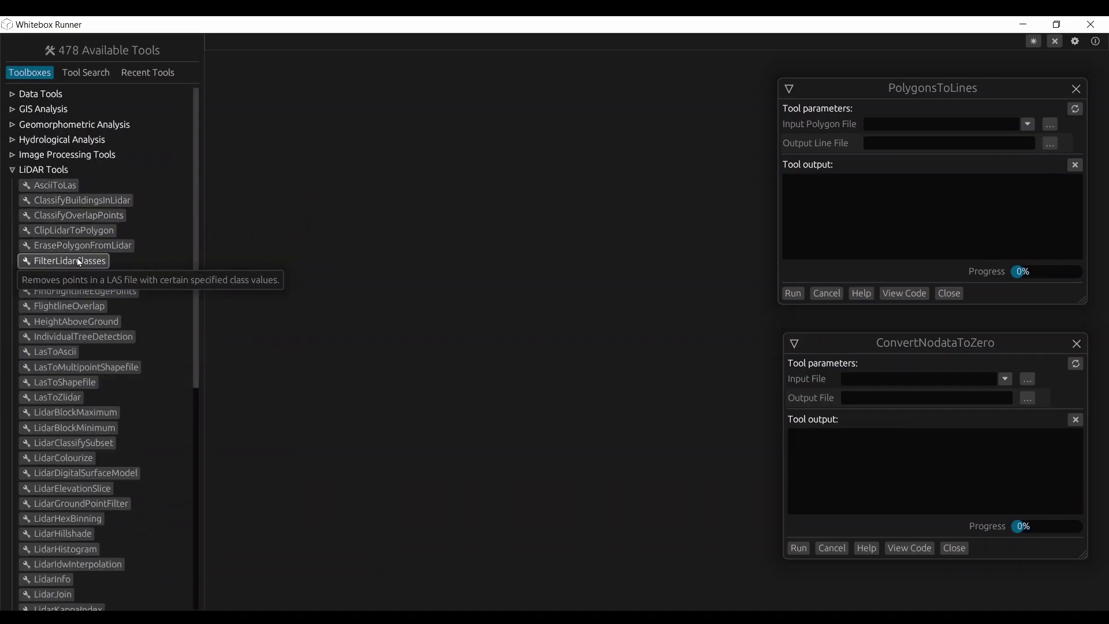
pyautogui.scroll(-1, 93, 263)
pyautogui.scroll(-1, 138, 283)
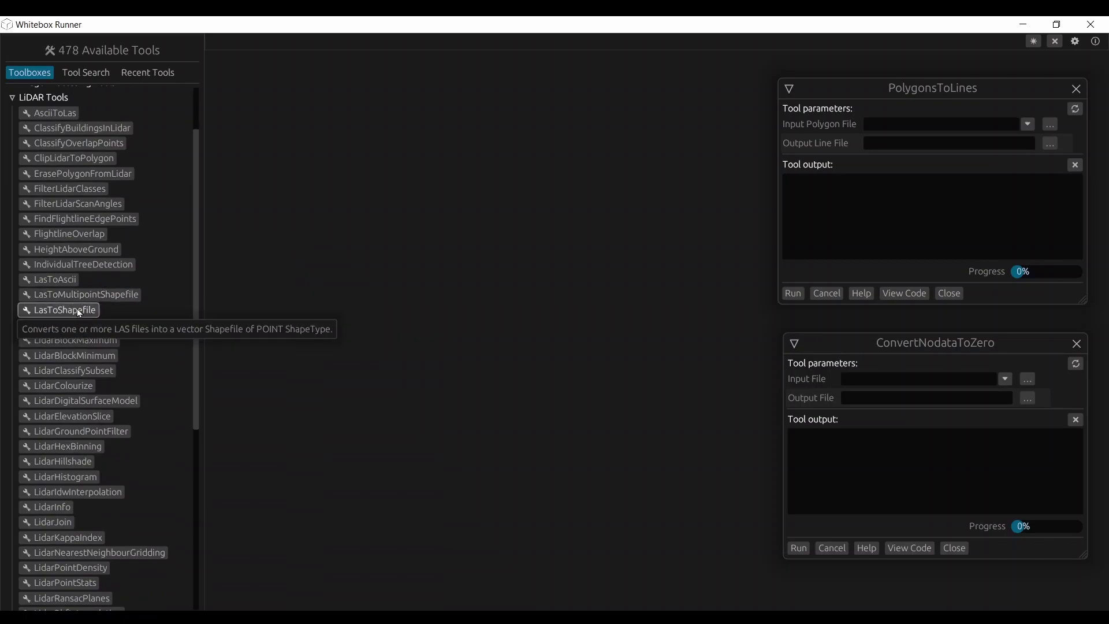
pyautogui.click(78, 312)
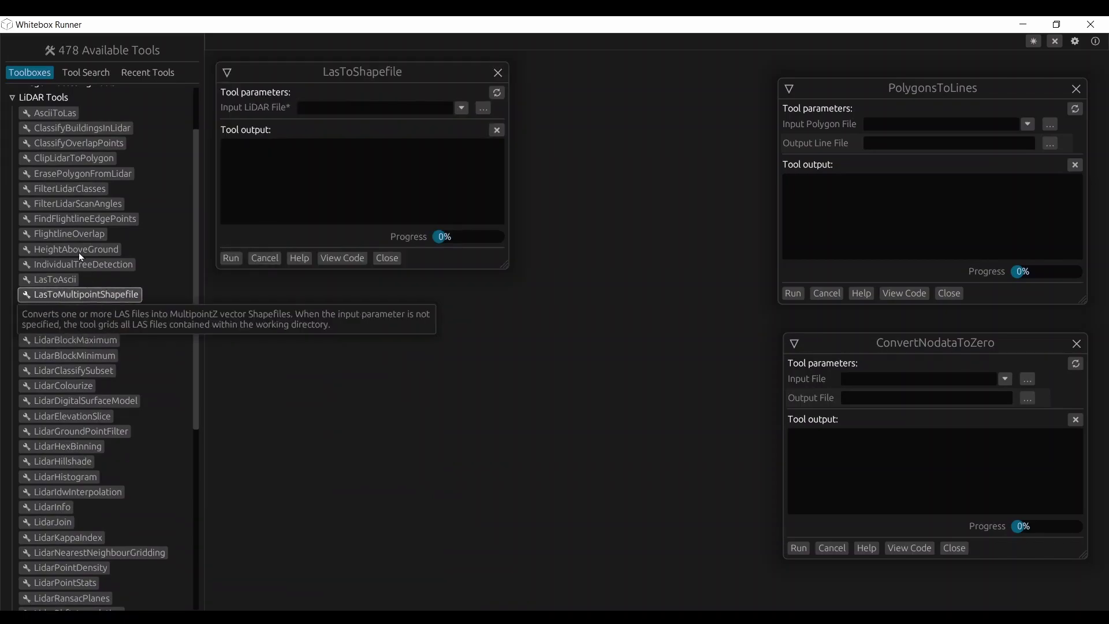
# Step: Collapse LiDAR Tools and expand the Machine Learning, Math and Stats, and Stream Network Analysis toolboxes
pyautogui.click(12, 98)
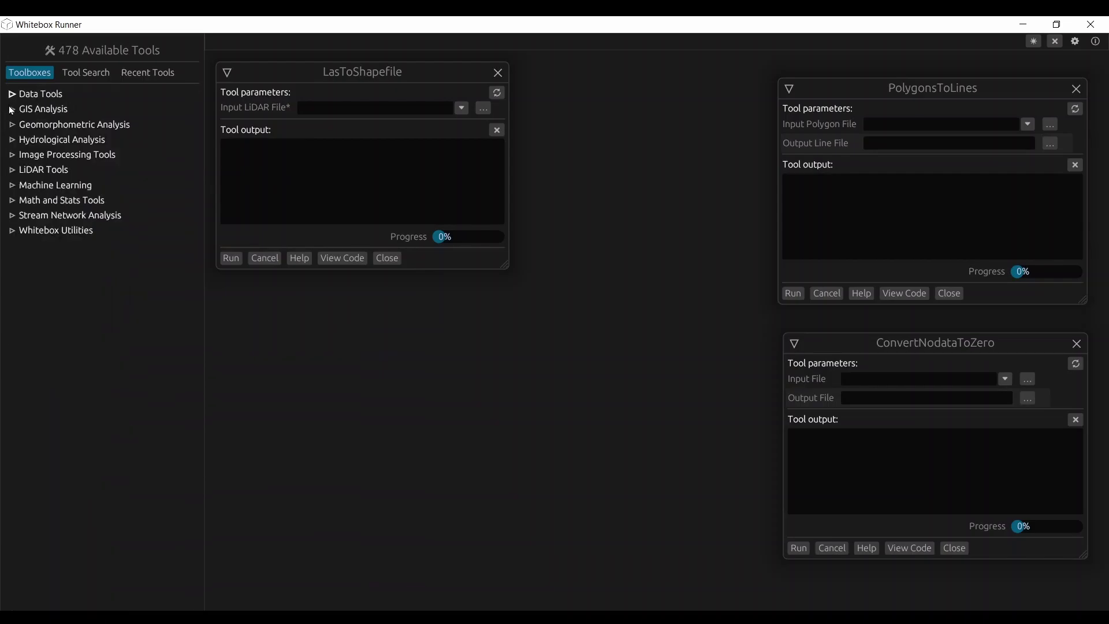
pyautogui.click(13, 185)
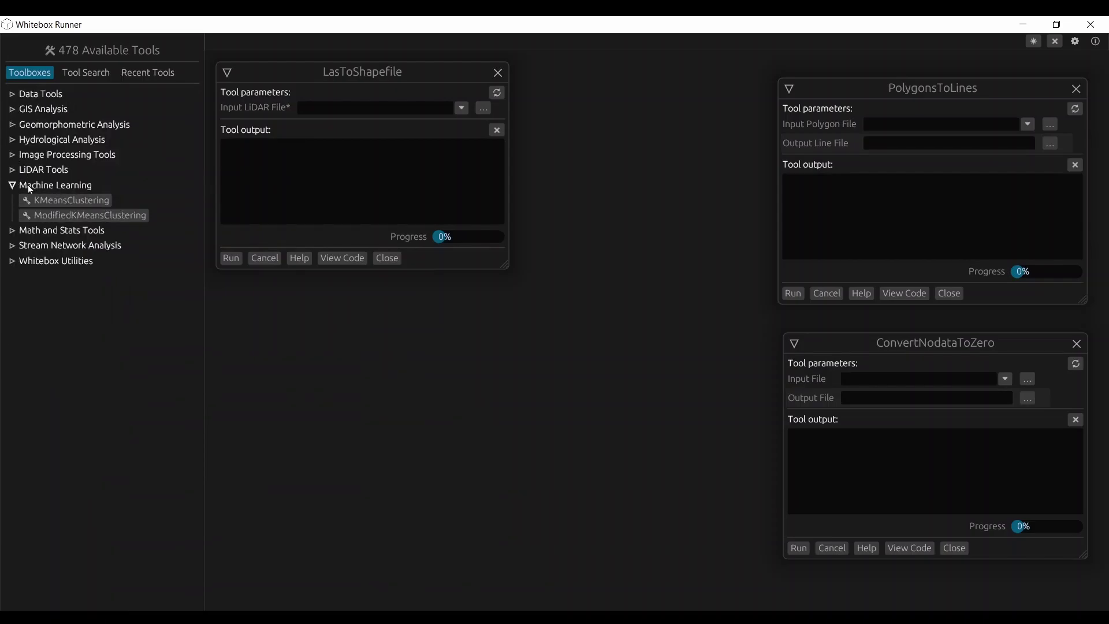
pyautogui.click(13, 230)
pyautogui.scroll(-1, 94, 227)
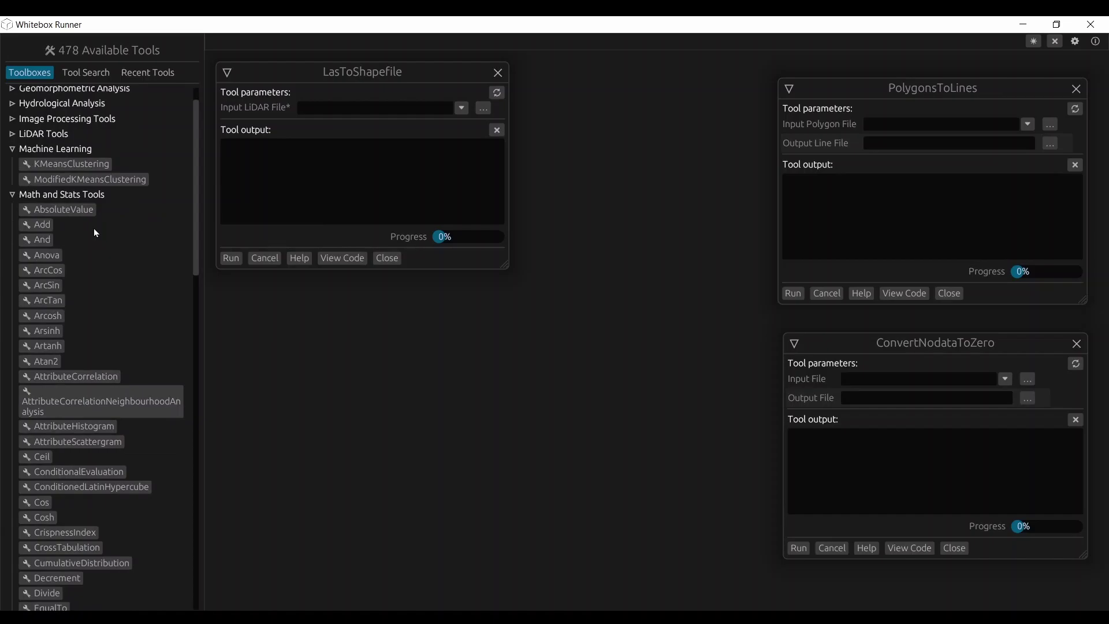
pyautogui.scroll(-12, 94, 228)
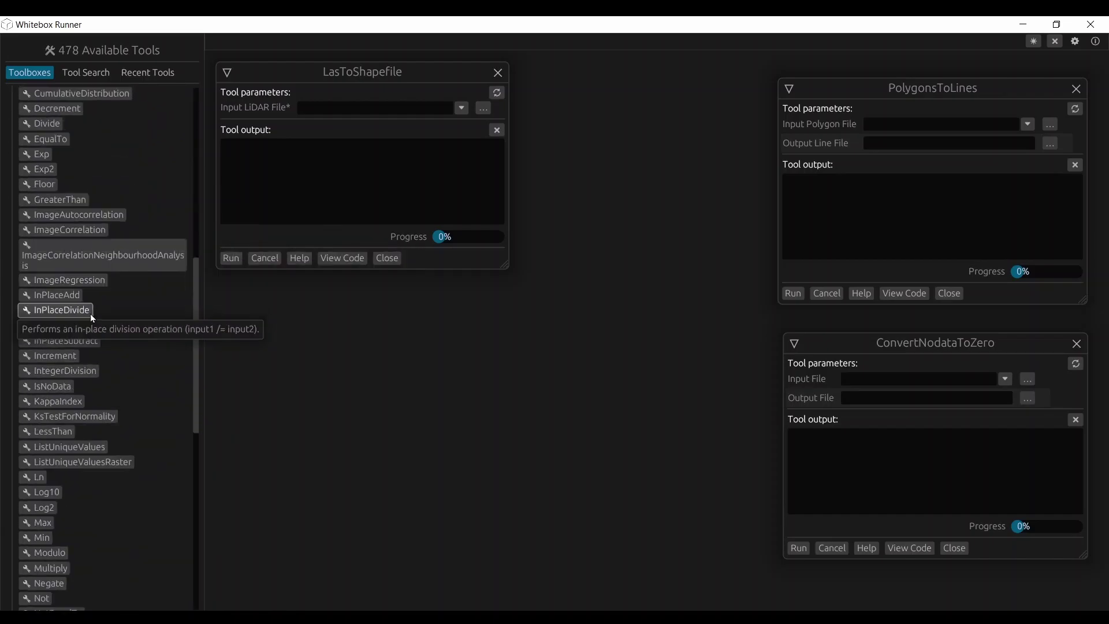
pyautogui.scroll(-14, 94, 342)
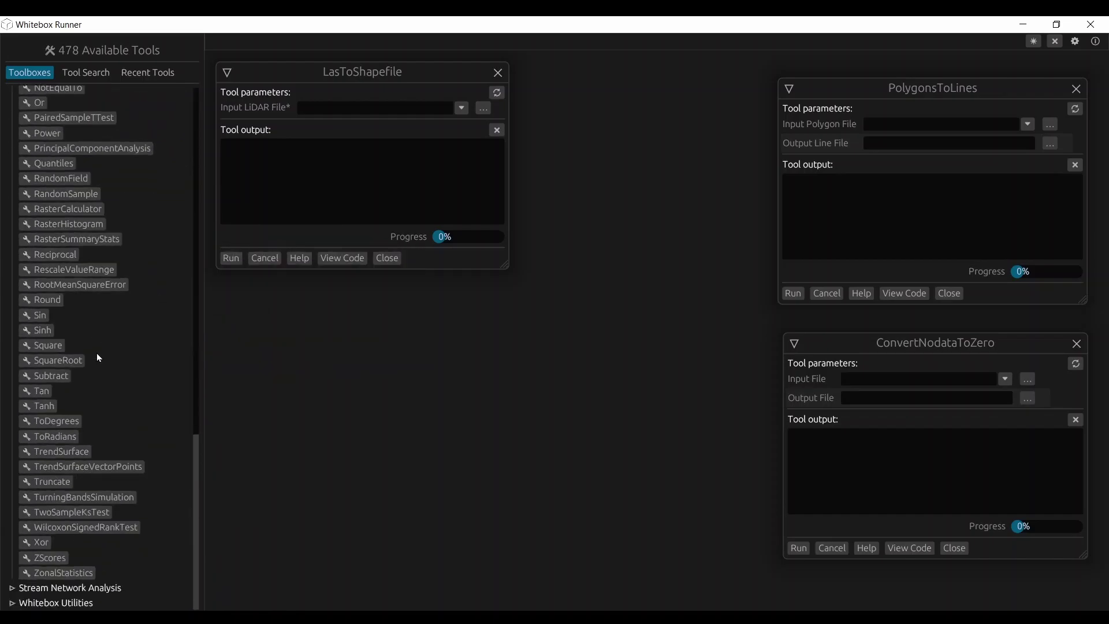
pyautogui.click(70, 588)
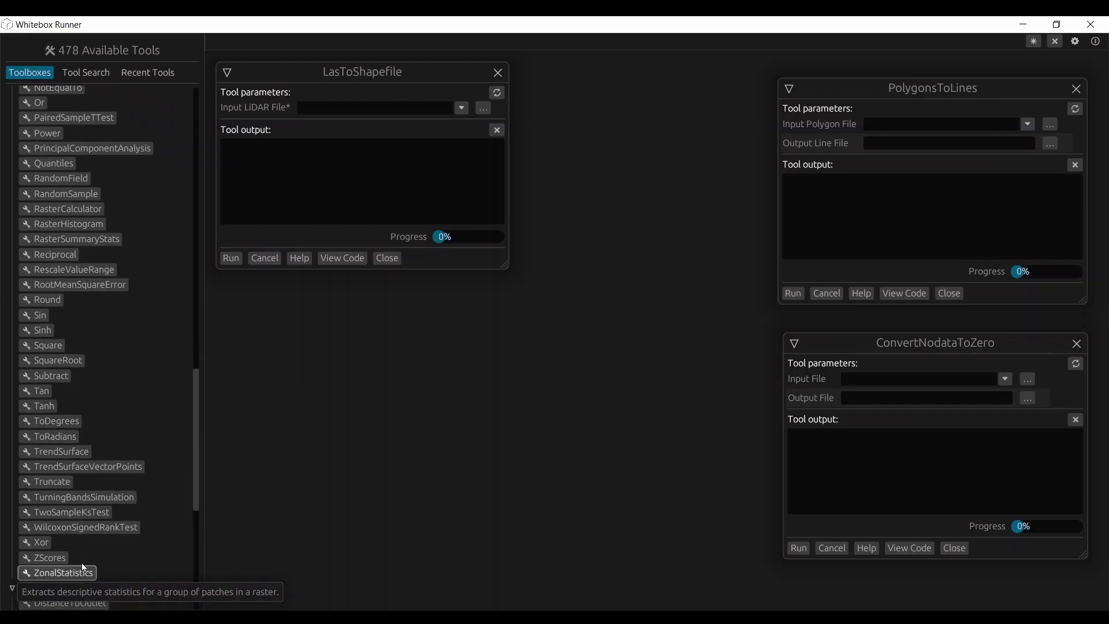
pyautogui.scroll(-8, 84, 503)
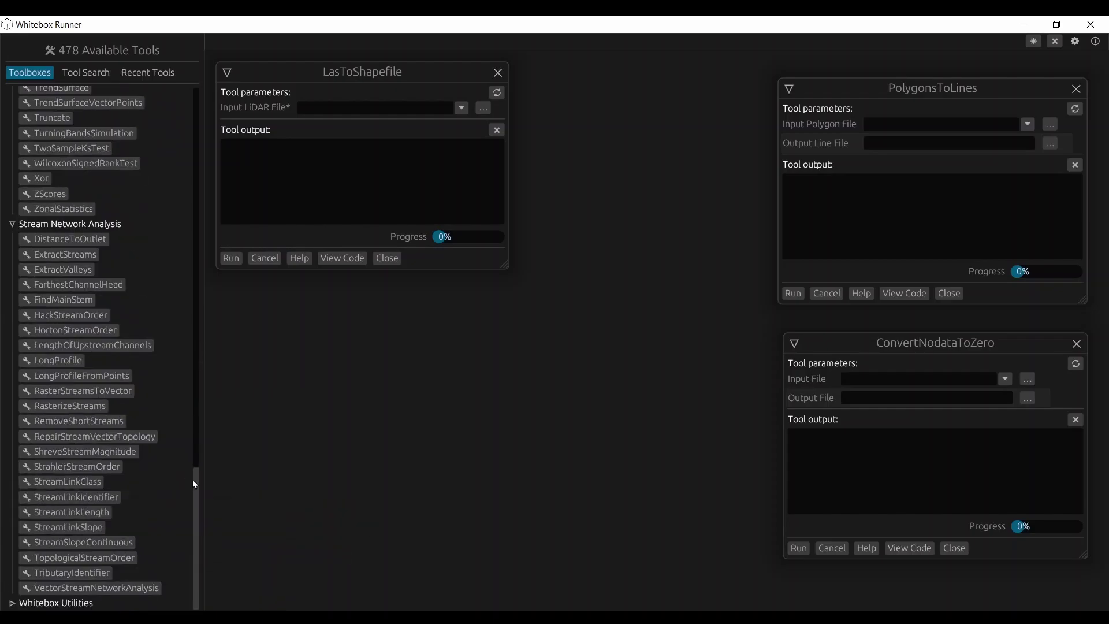
# Step: Switch to Tool Search and clear the 'las' keyword
pyautogui.click(93, 75)
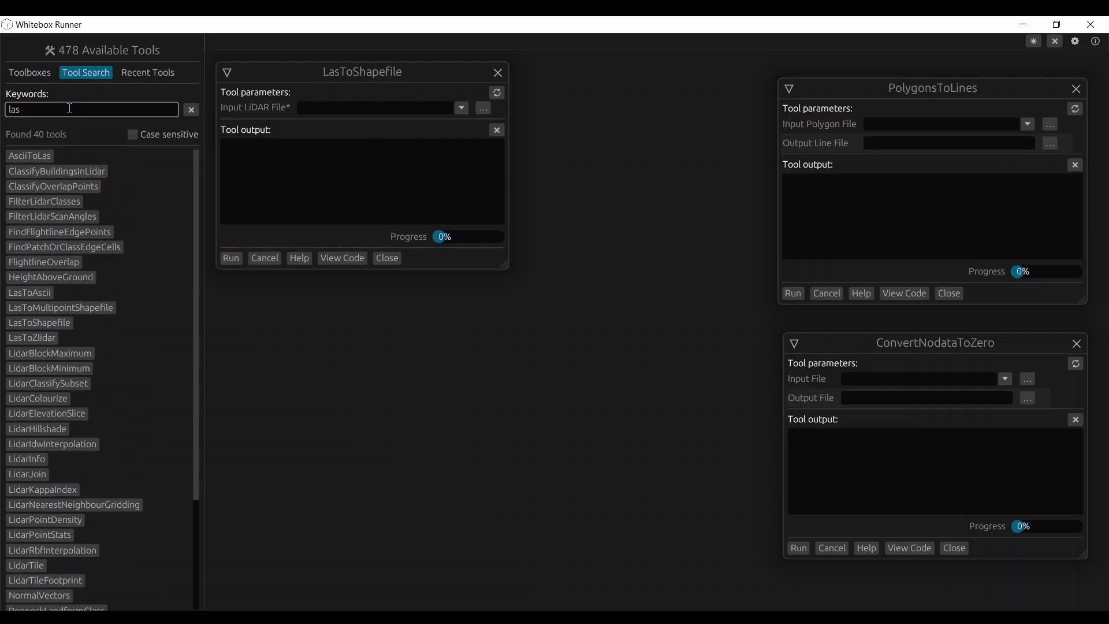
pyautogui.moveTo(70, 108); pyautogui.dragTo(2, 109)
pyautogui.press('BackSpace')
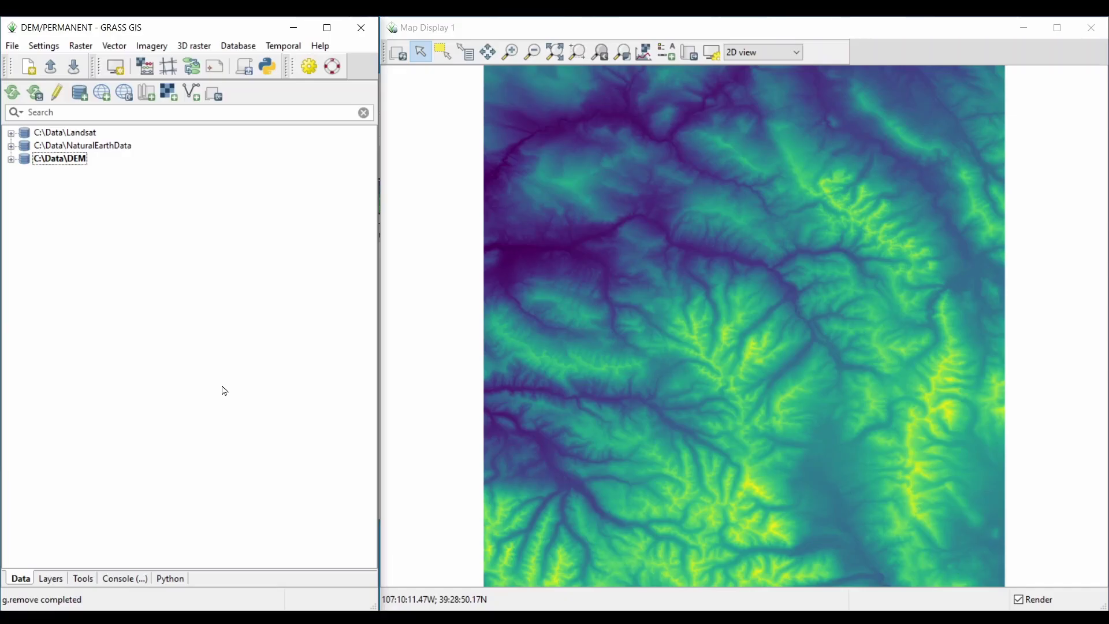
# Step: In the Layers list, hide and then reshow the N39W107 elevation layer
pyautogui.click(50, 579)
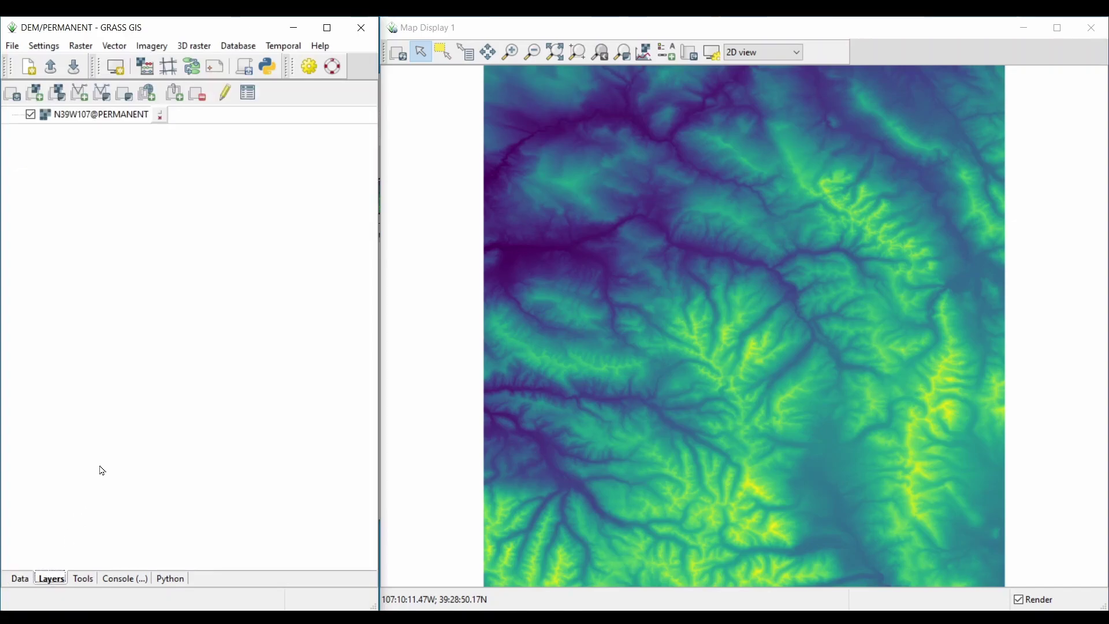
pyautogui.click(32, 115)
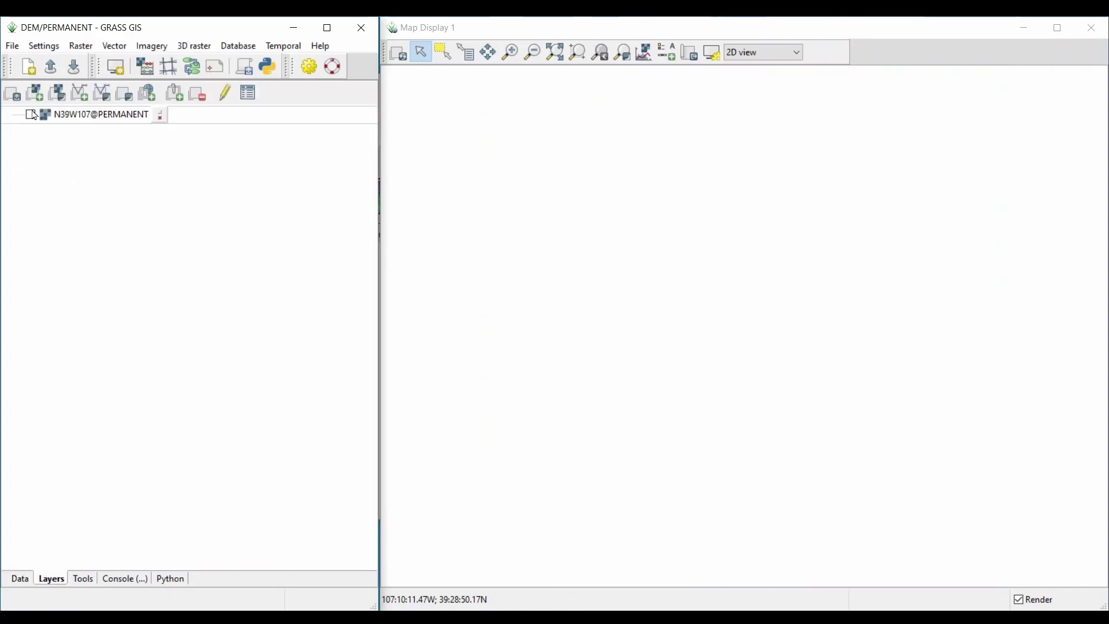
pyautogui.click(32, 114)
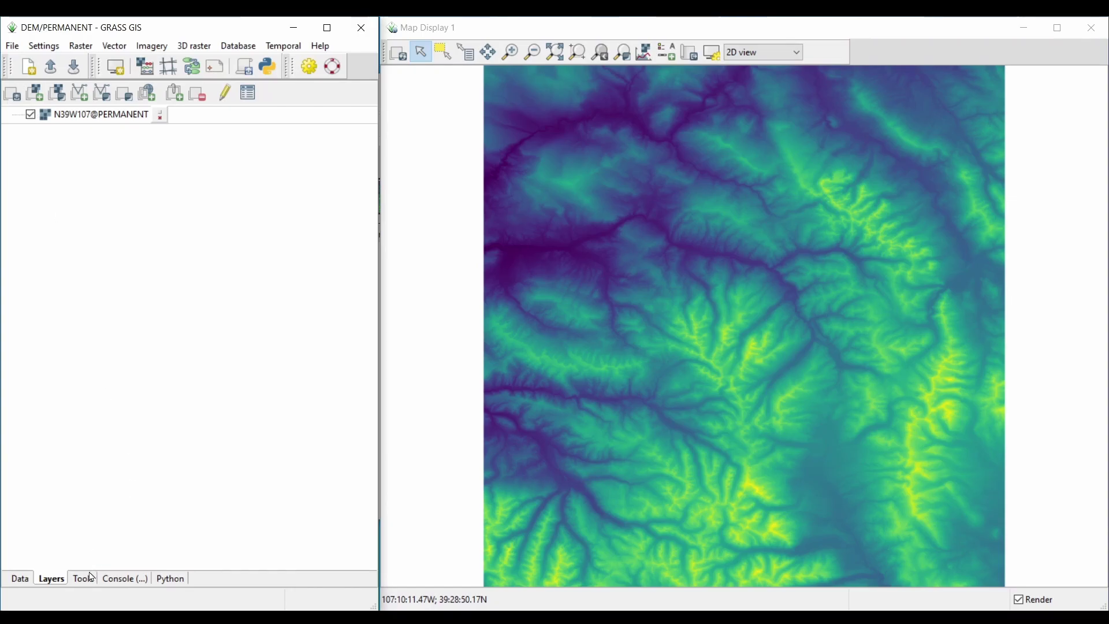
# Step: In the Tools tree, expand Import/export, Manage maps, Raster and Raster map calculator groups
pyautogui.click(91, 577)
pyautogui.click(16, 113)
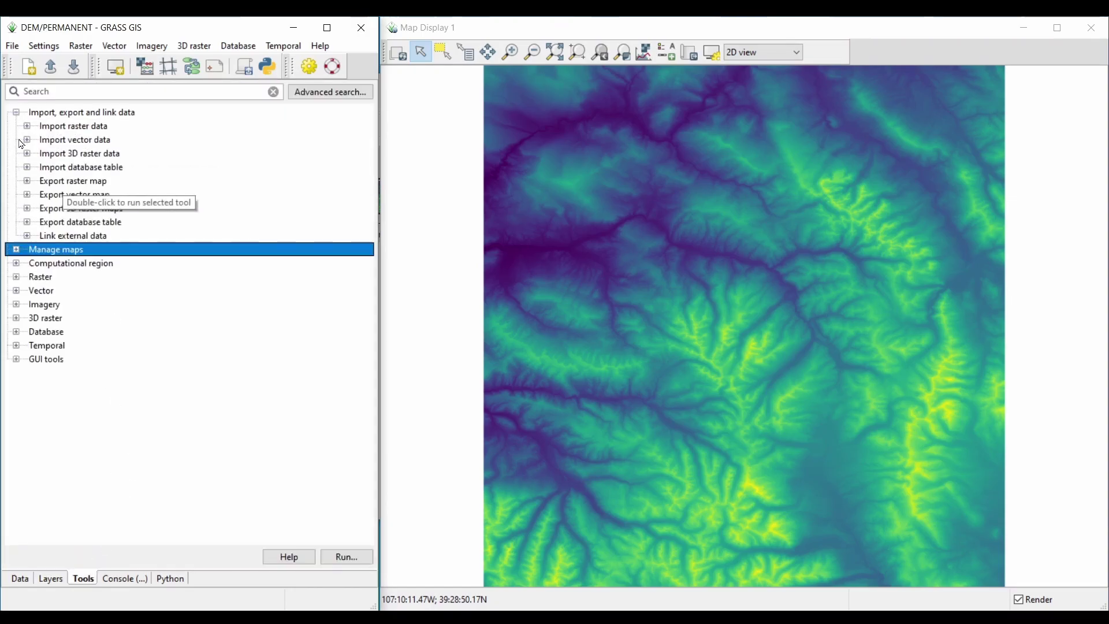
pyautogui.click(54, 127)
pyautogui.click(16, 250)
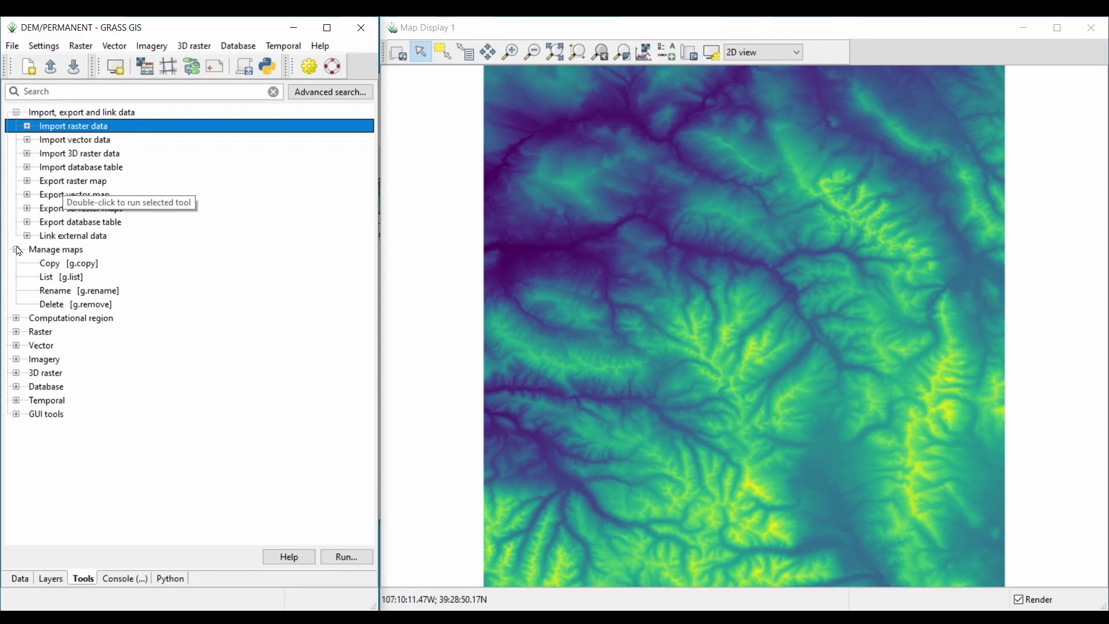
pyautogui.click(16, 332)
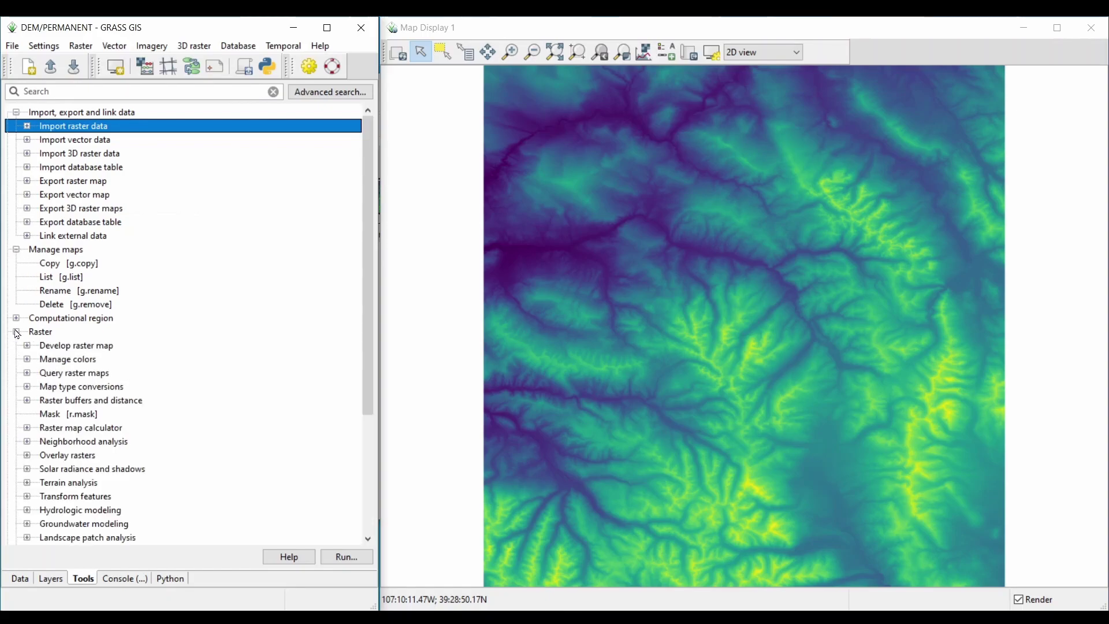
pyautogui.click(28, 428)
# Step: Open the raster map calculator, build the expression N39W107 + 20, then close it
pyautogui.doubleClick(106, 456)
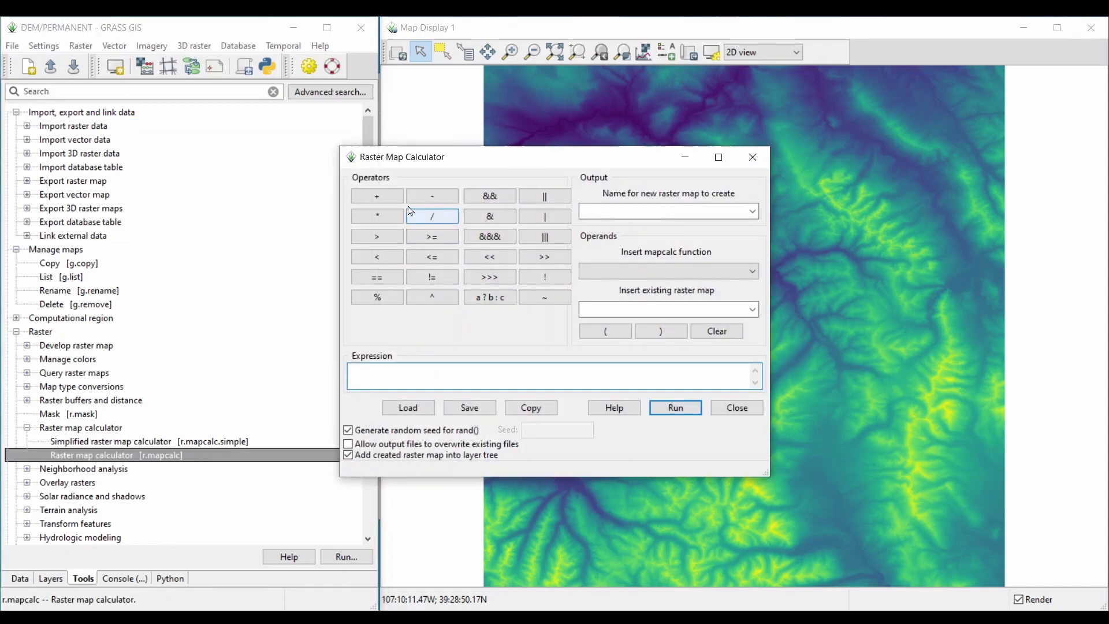
pyautogui.click(745, 272)
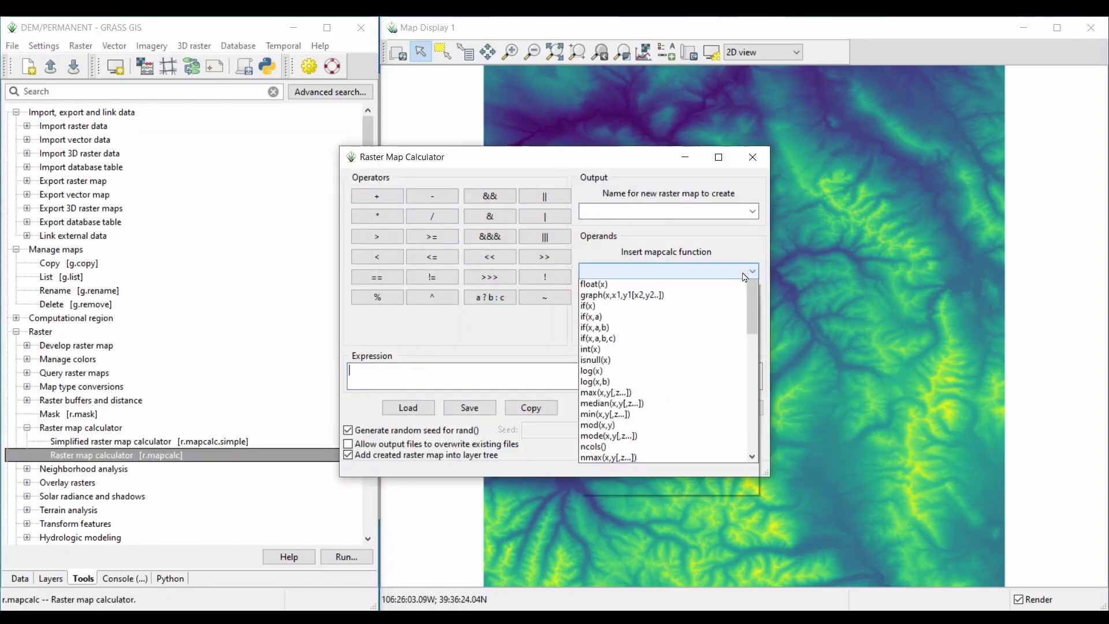
pyautogui.click(745, 271)
pyautogui.click(745, 271)
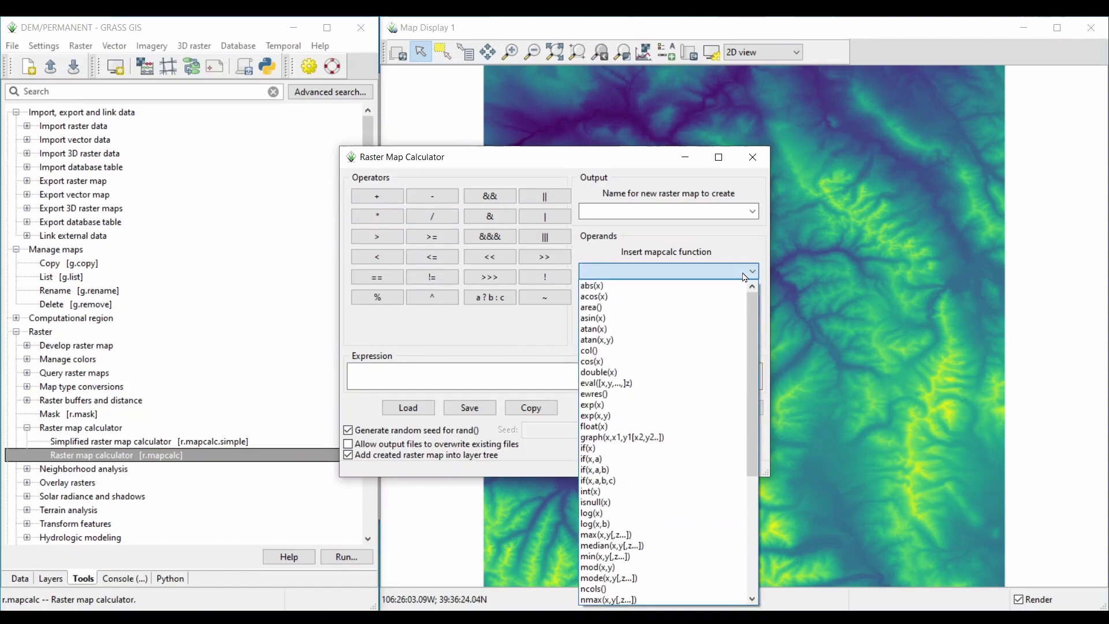
pyautogui.click(745, 273)
pyautogui.click(754, 309)
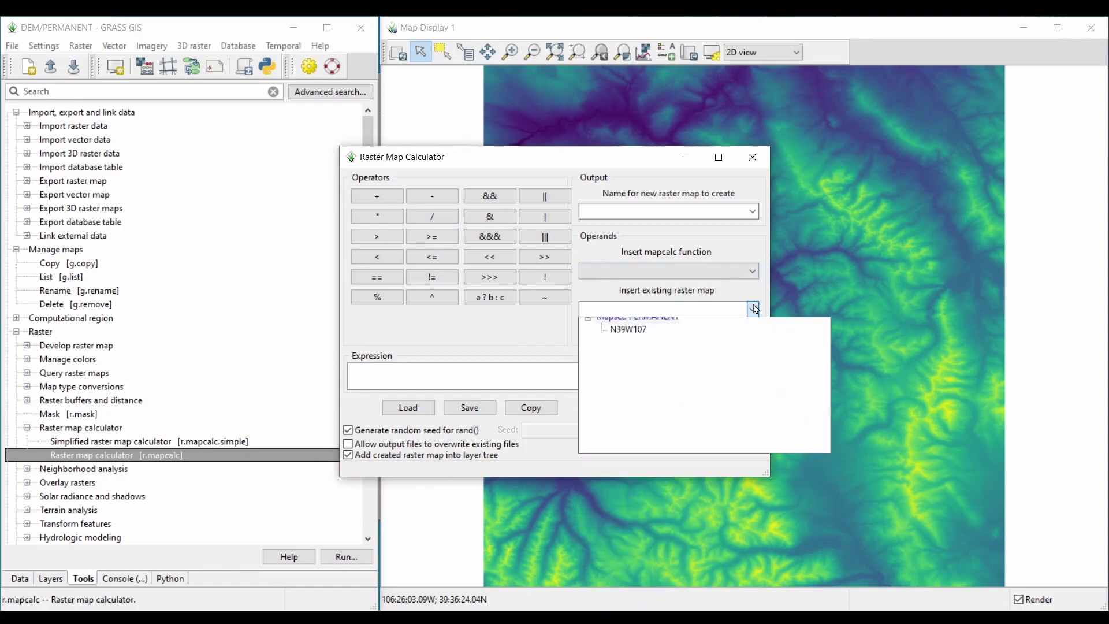
pyautogui.click(629, 337)
pyautogui.click(377, 196)
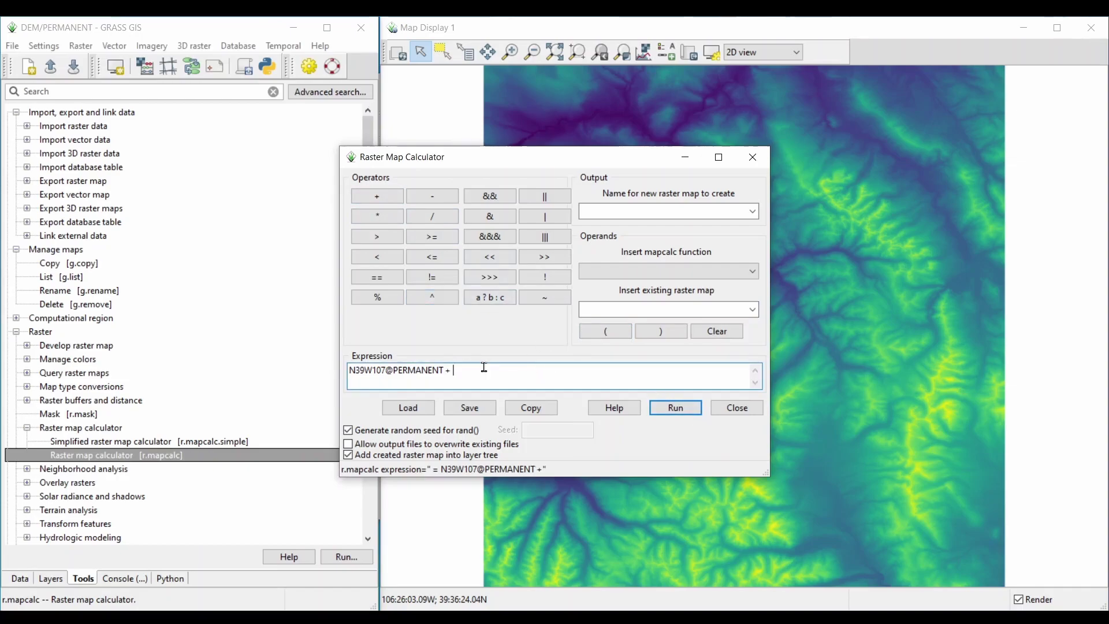
pyautogui.write('20')
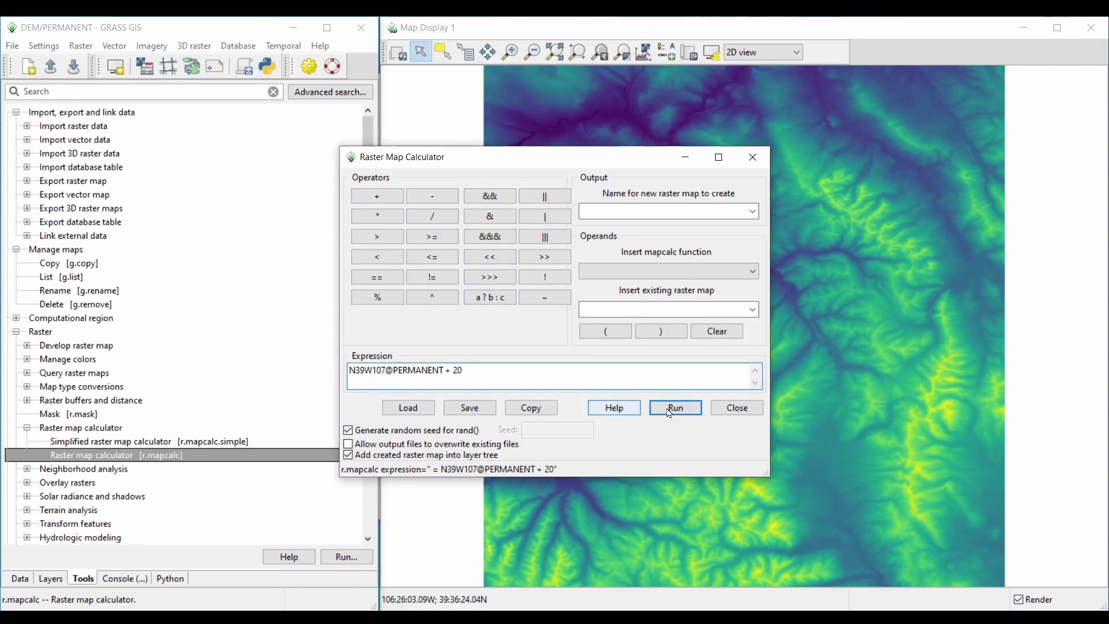
pyautogui.click(736, 408)
pyautogui.scroll(-1, 182, 346)
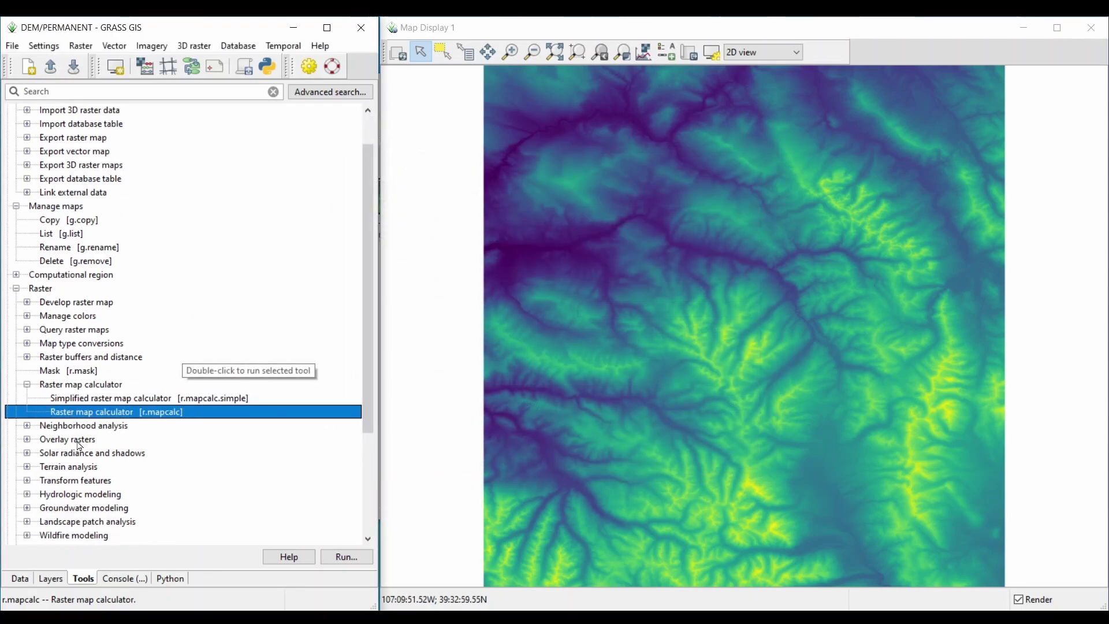
# Step: Expand Terrain analysis and launch the Slope and aspect tool
pyautogui.click(28, 468)
pyautogui.scroll(-2, 146, 438)
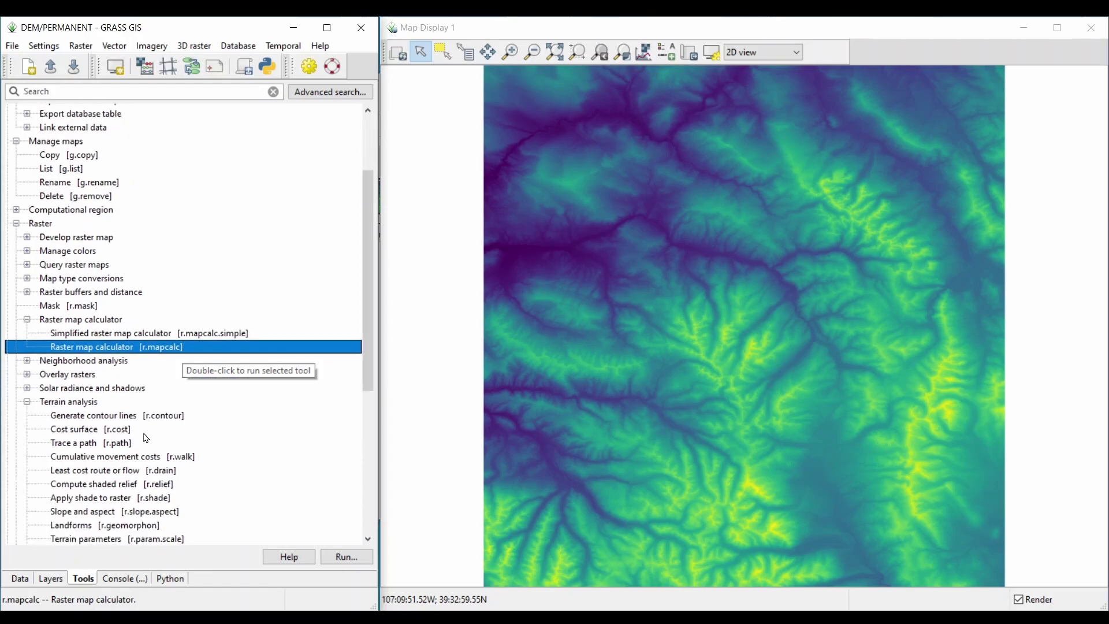
pyautogui.scroll(-1, 146, 438)
pyautogui.click(102, 471)
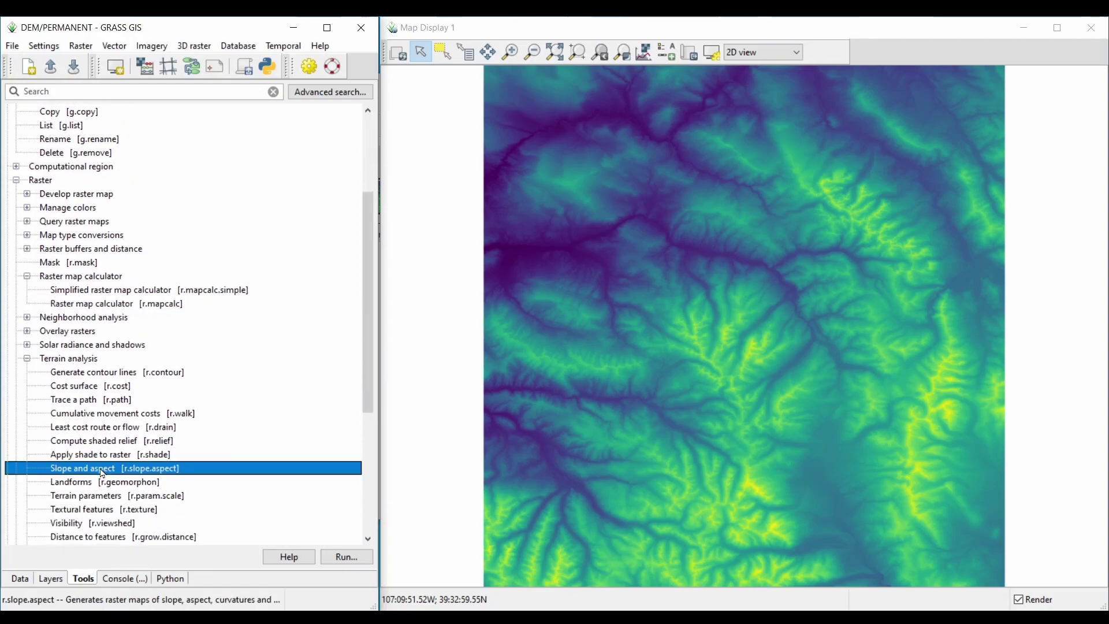
pyautogui.doubleClick(103, 471)
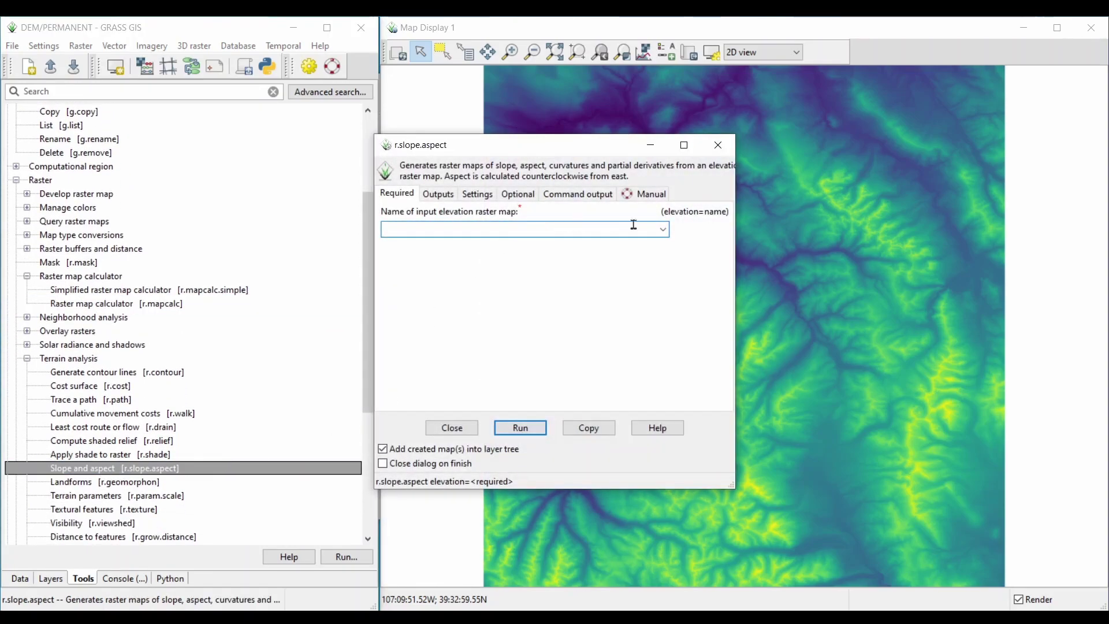
# Step: Use N39W107 as elevation, name the outputs Slope and Aspect, and run it
pyautogui.click(663, 229)
pyautogui.click(460, 251)
pyautogui.click(449, 196)
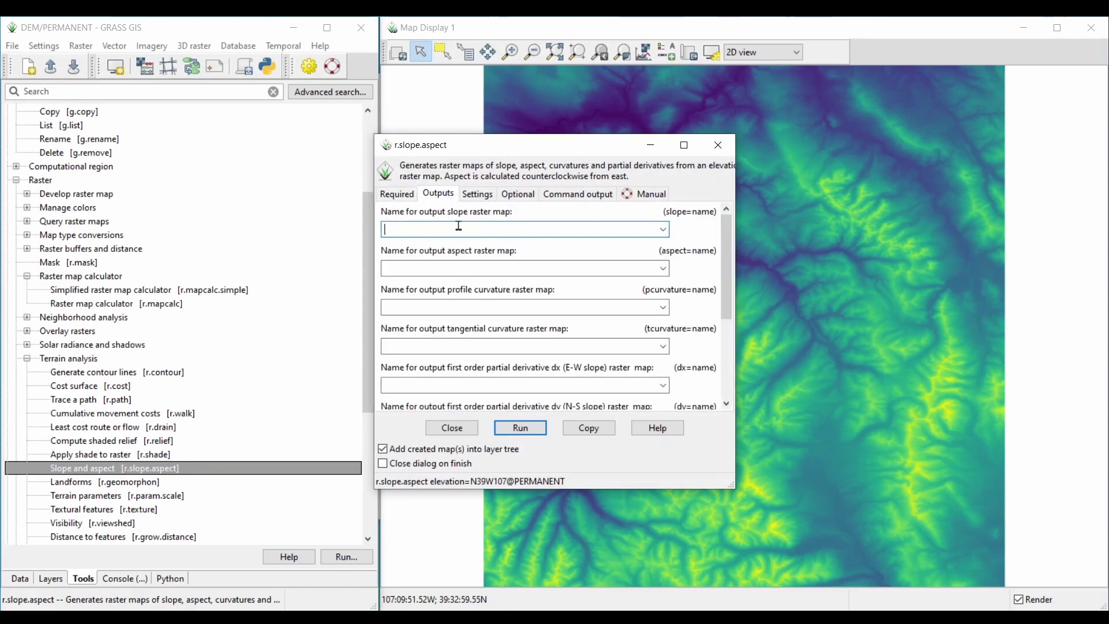
pyautogui.write('Slope')
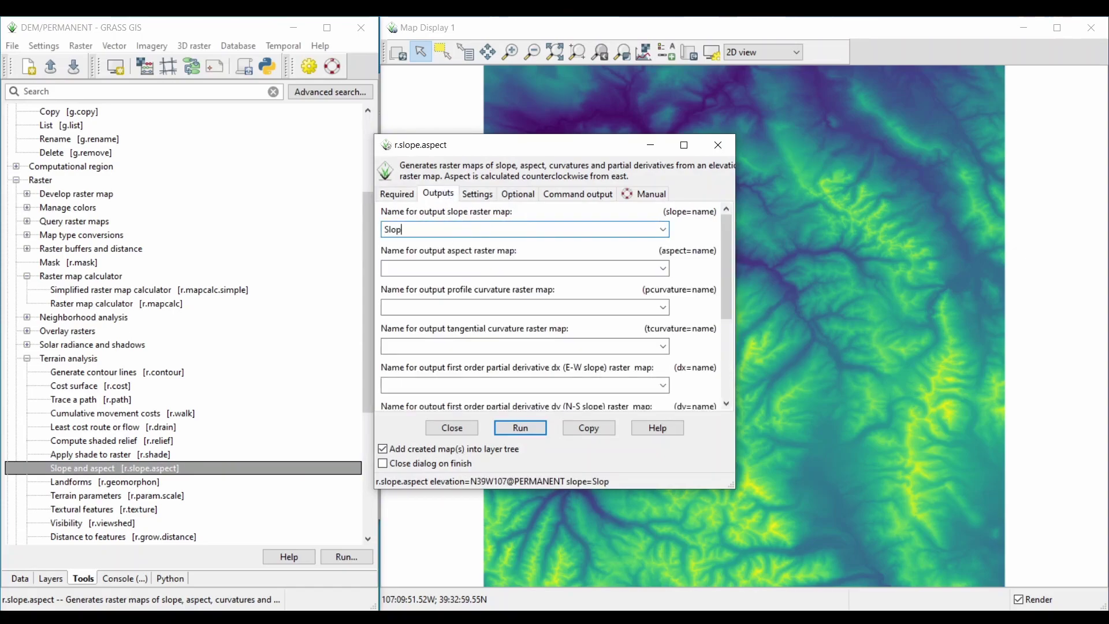
pyautogui.click(405, 268)
pyautogui.write('Aspect')
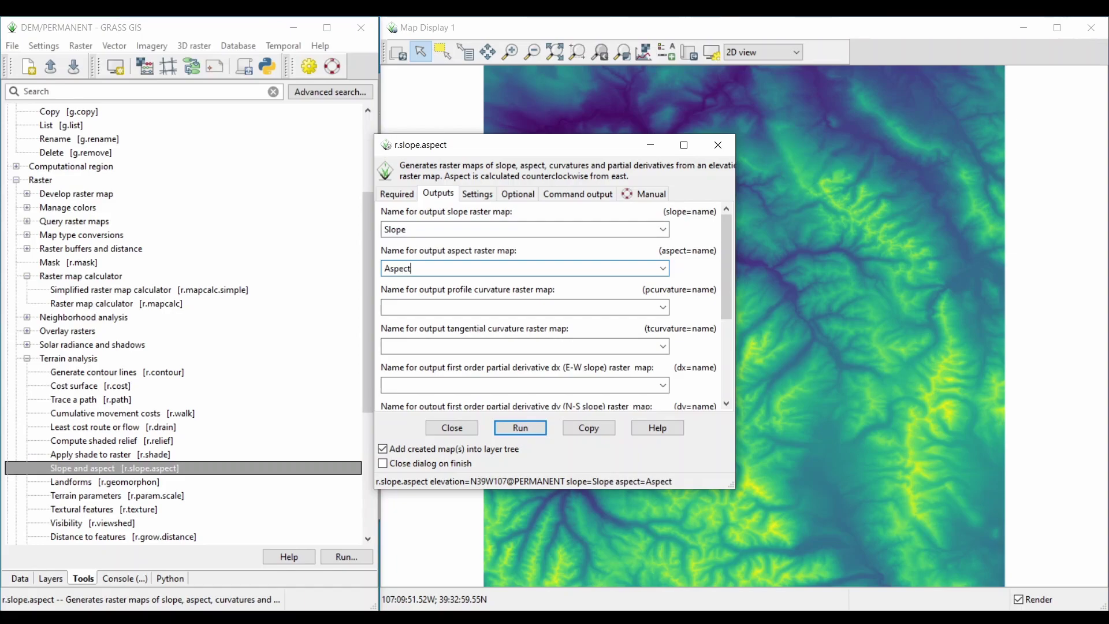
pyautogui.click(525, 428)
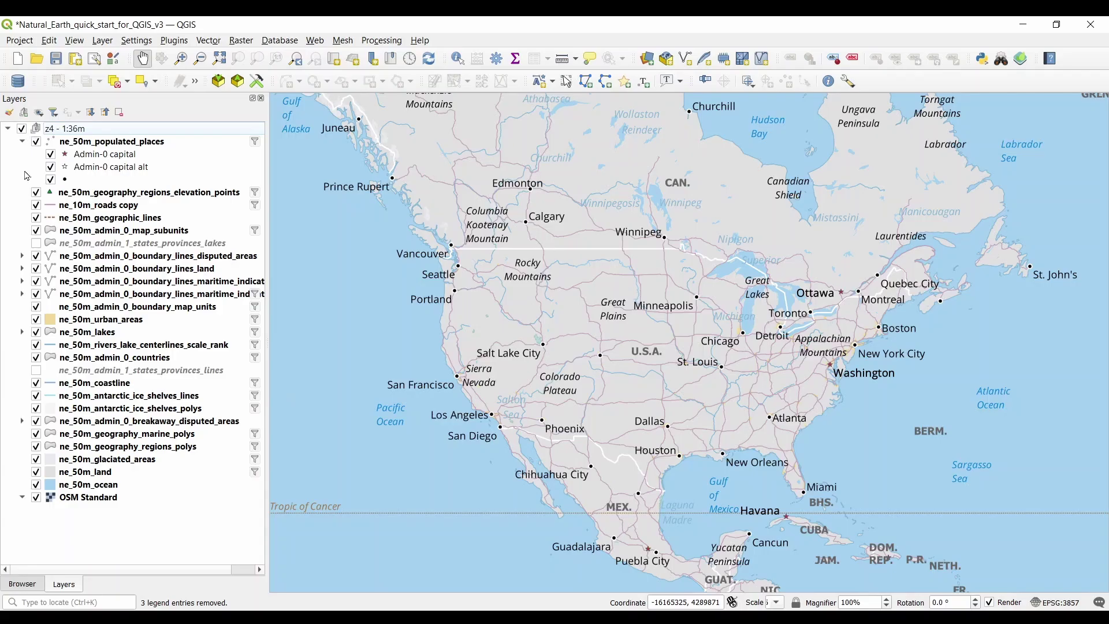
# Step: Hide the z4 layers, find 'Goo' in QuickMapServices, add Google Satellite Hybrid, and hide OSM Standard
pyautogui.click(22, 129)
pyautogui.moveTo(92, 506); pyautogui.dragTo(53, 521)
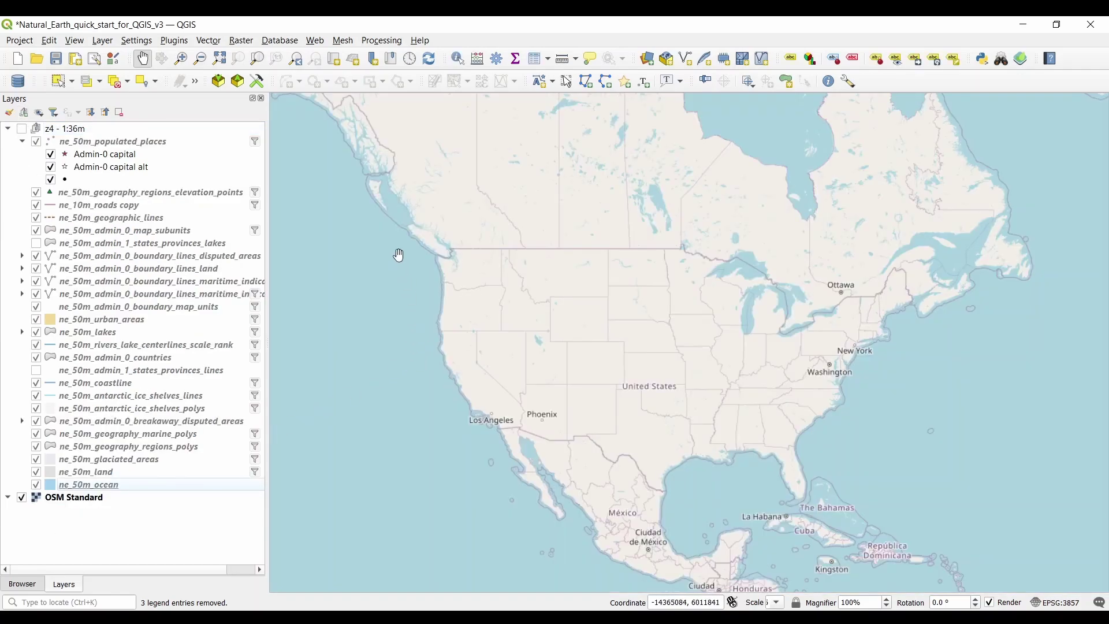
pyautogui.click(315, 41)
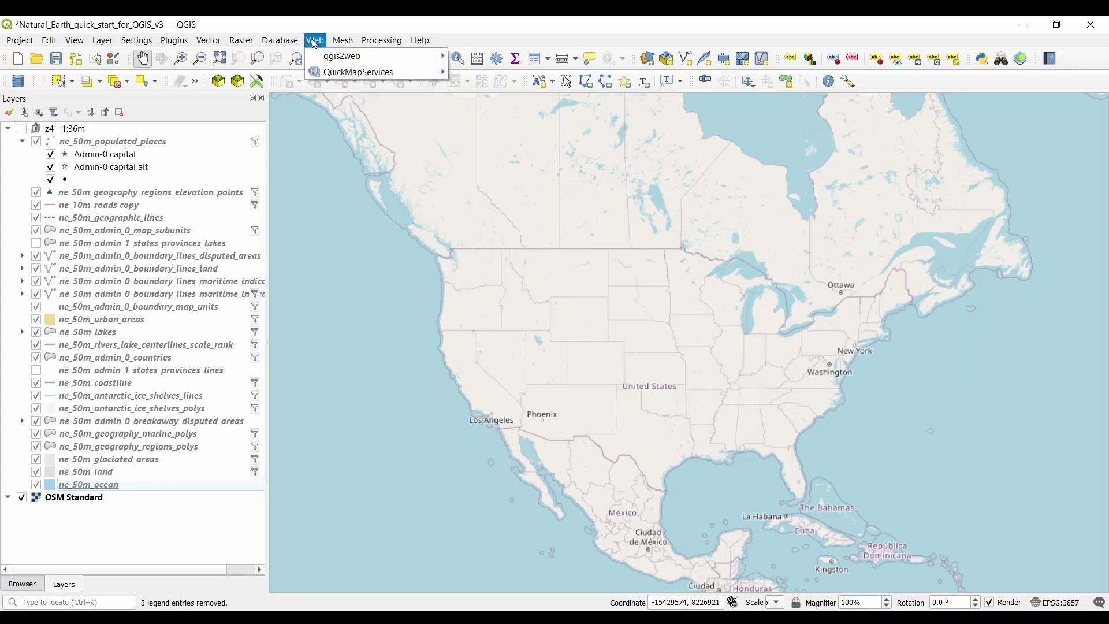
pyautogui.moveTo(364, 61)
pyautogui.moveTo(402, 72)
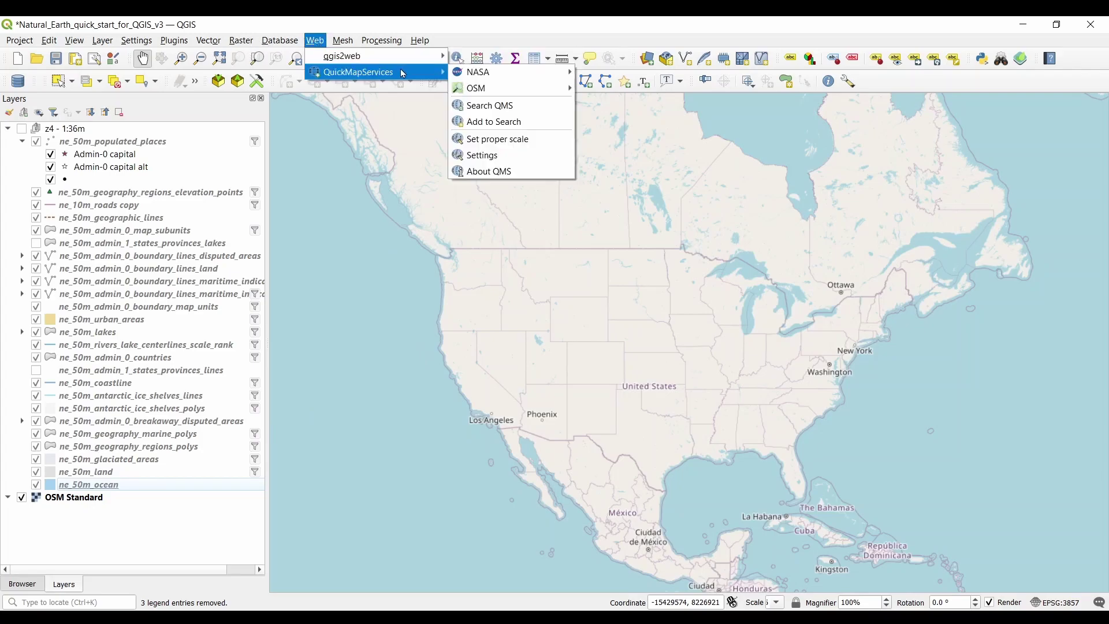
pyautogui.click(485, 104)
pyautogui.click(879, 112)
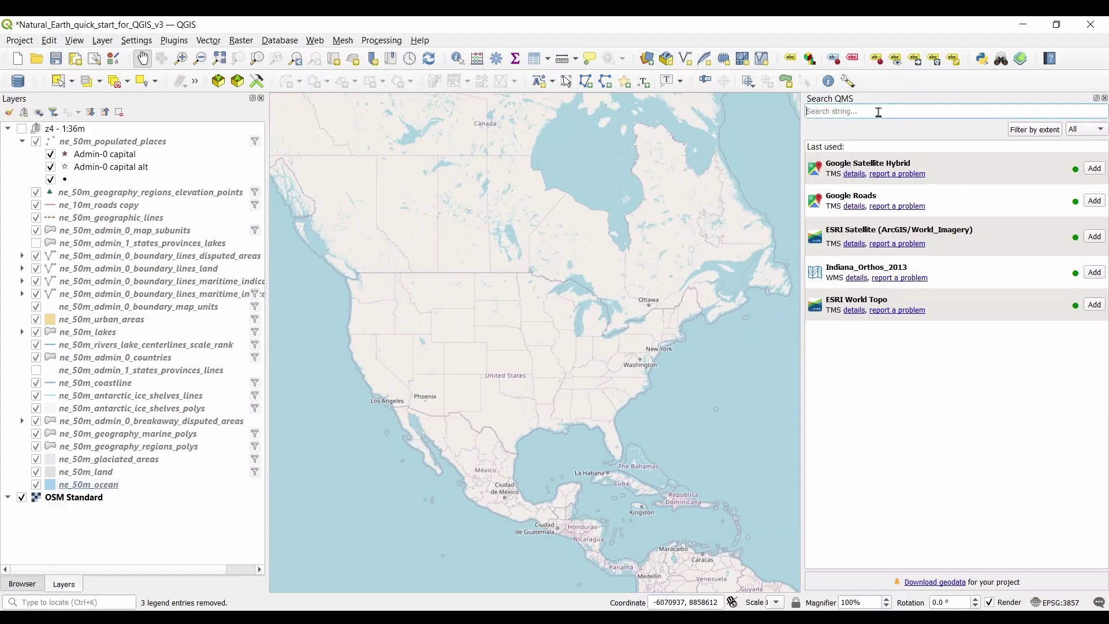
pyautogui.write('Google')
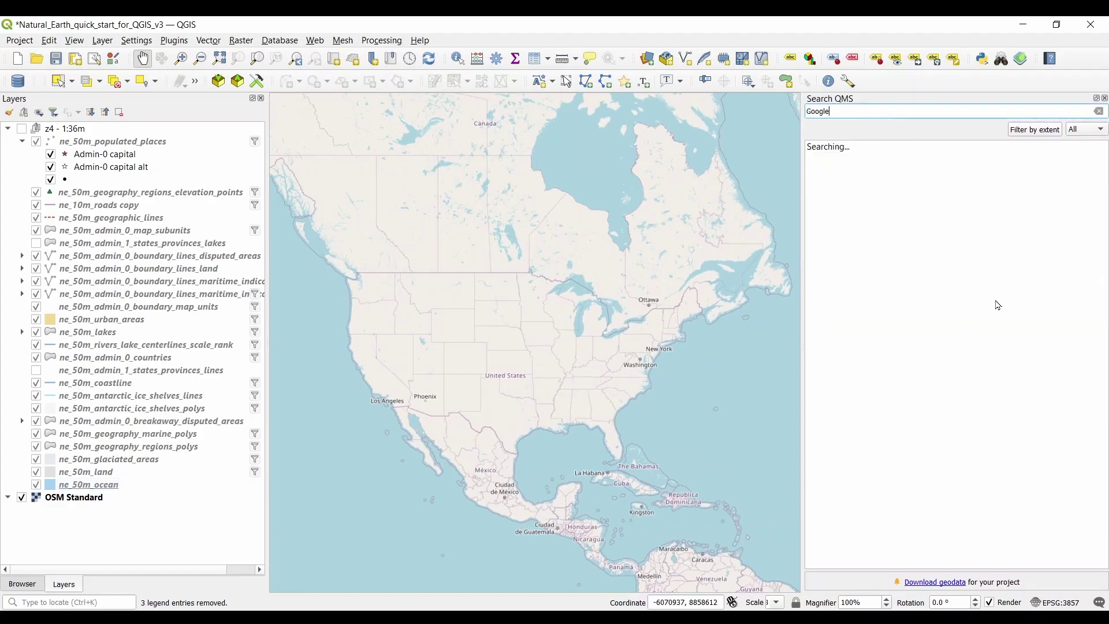
pyautogui.scroll(-5, 995, 423)
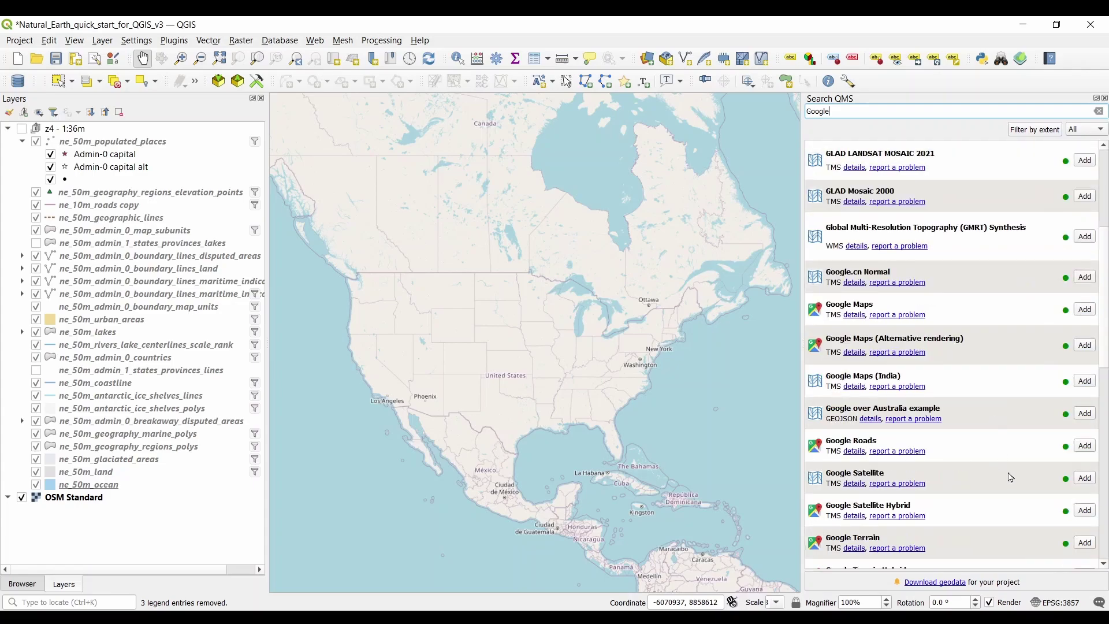
pyautogui.click(1085, 511)
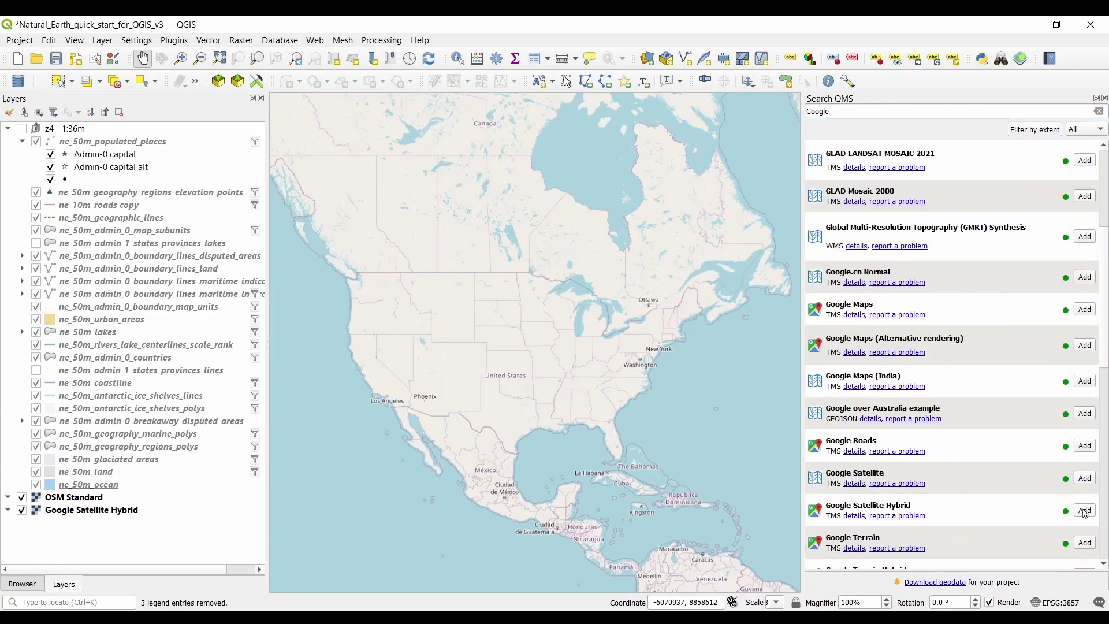
pyautogui.click(22, 497)
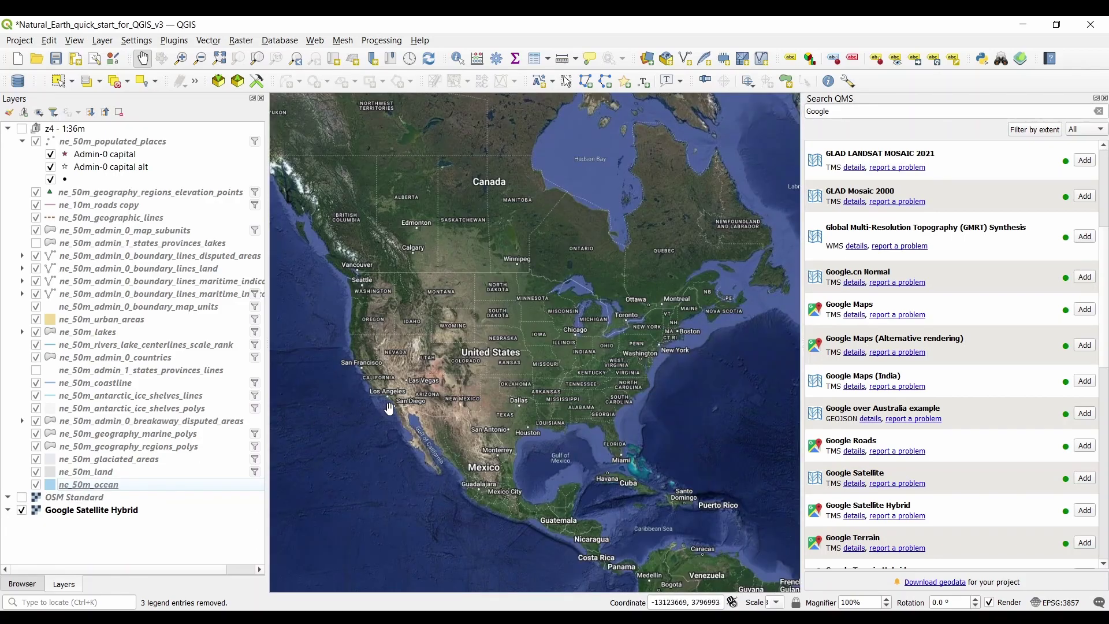
pyautogui.scroll(3, 434, 383)
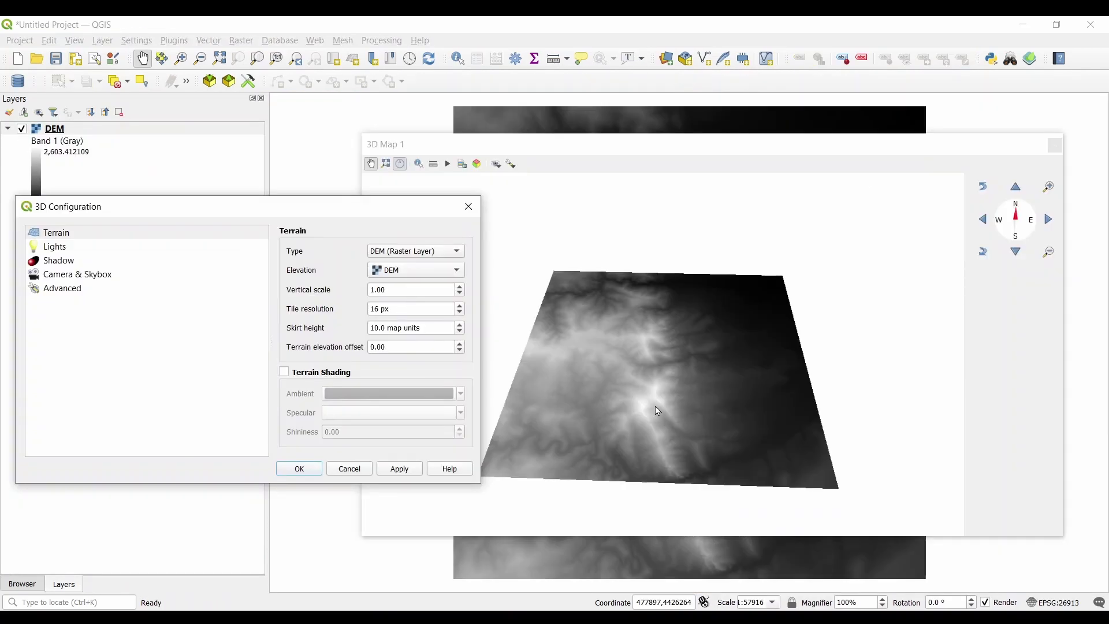
# Step: Apply the DEM terrain settings, close 3D Configuration with OK, and zoom the 3D view
pyautogui.click(398, 469)
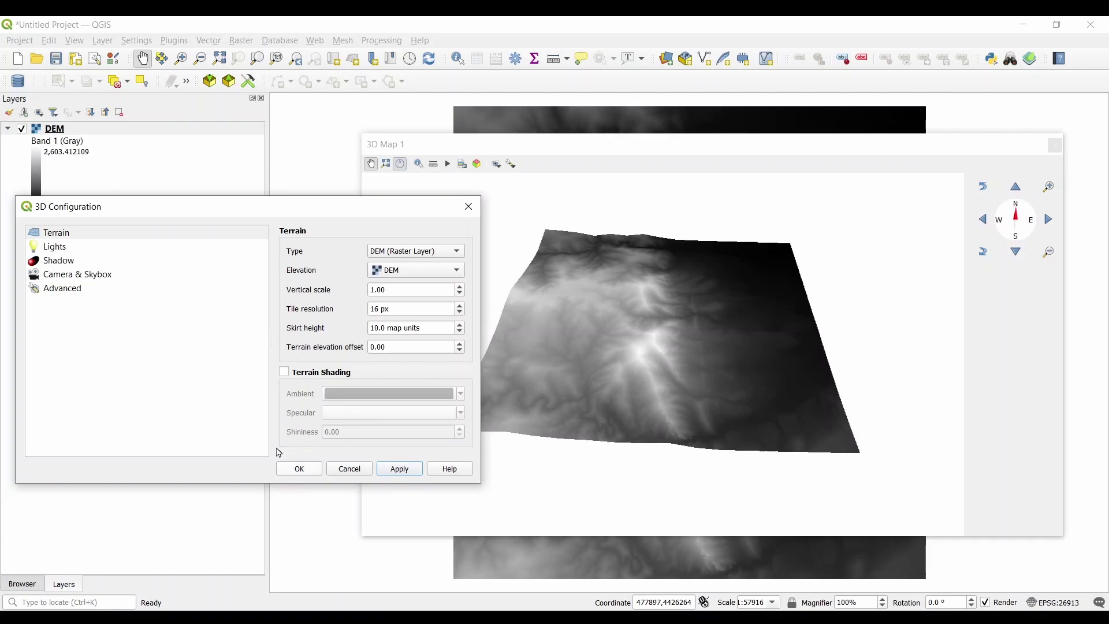
pyautogui.click(301, 470)
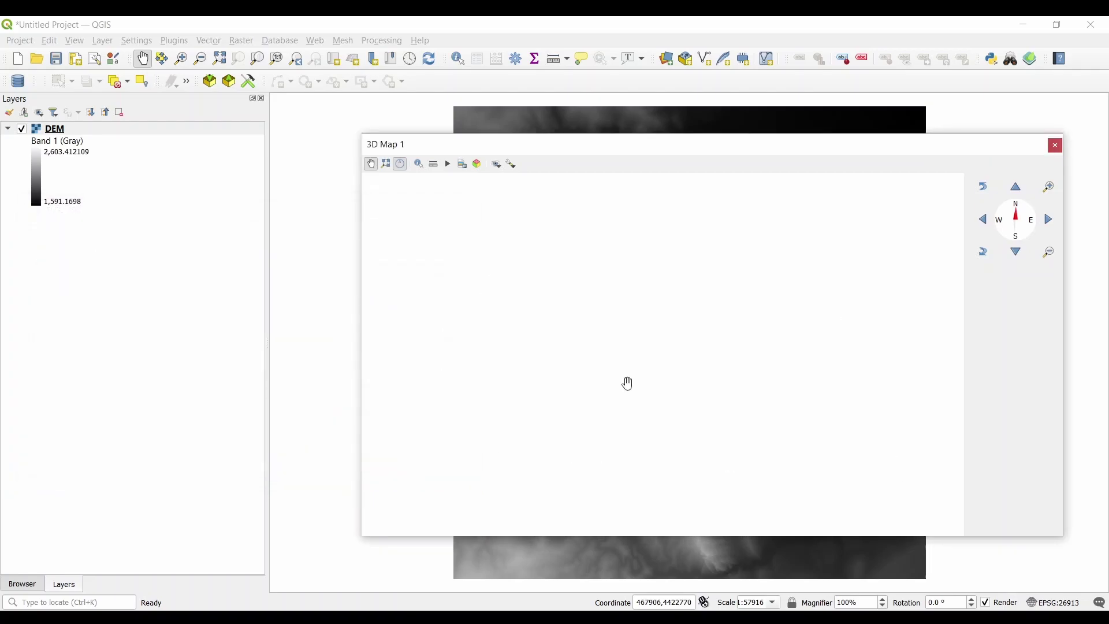
pyautogui.scroll(2, 628, 383)
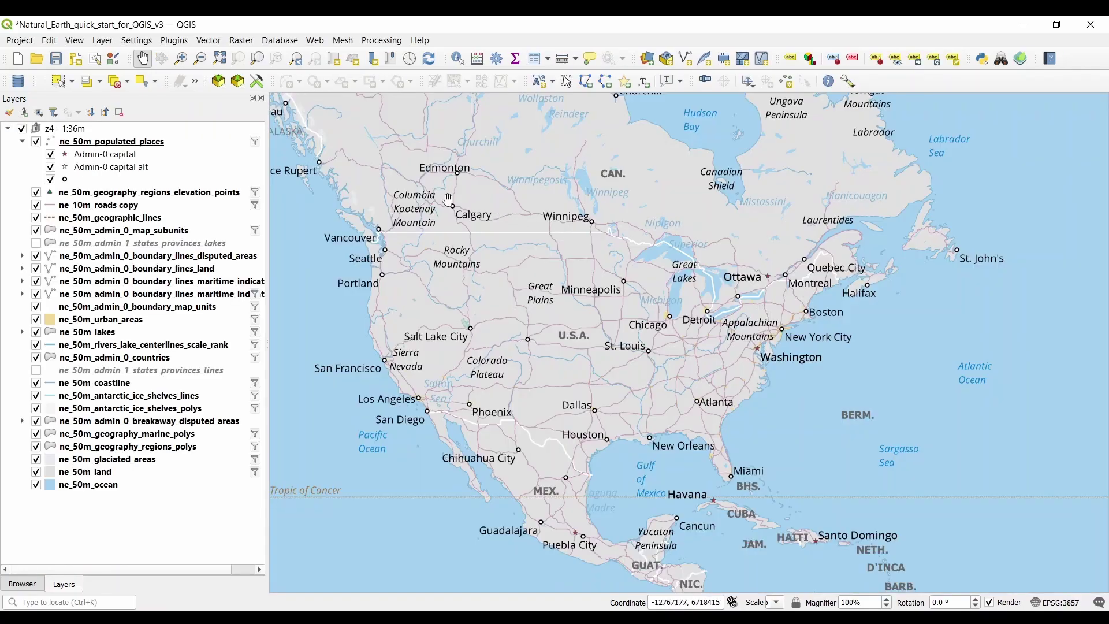
# Step: Make the 'all other values' populated places 1.6 mm black dots and apply
pyautogui.click(9, 114)
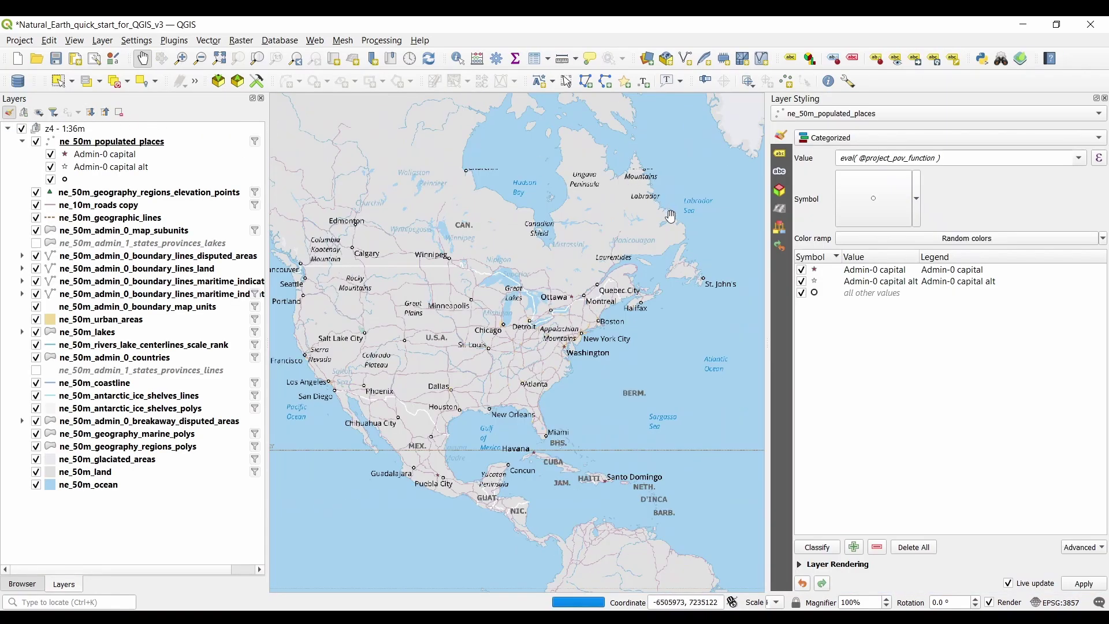
pyautogui.click(818, 294)
pyautogui.doubleClick(817, 295)
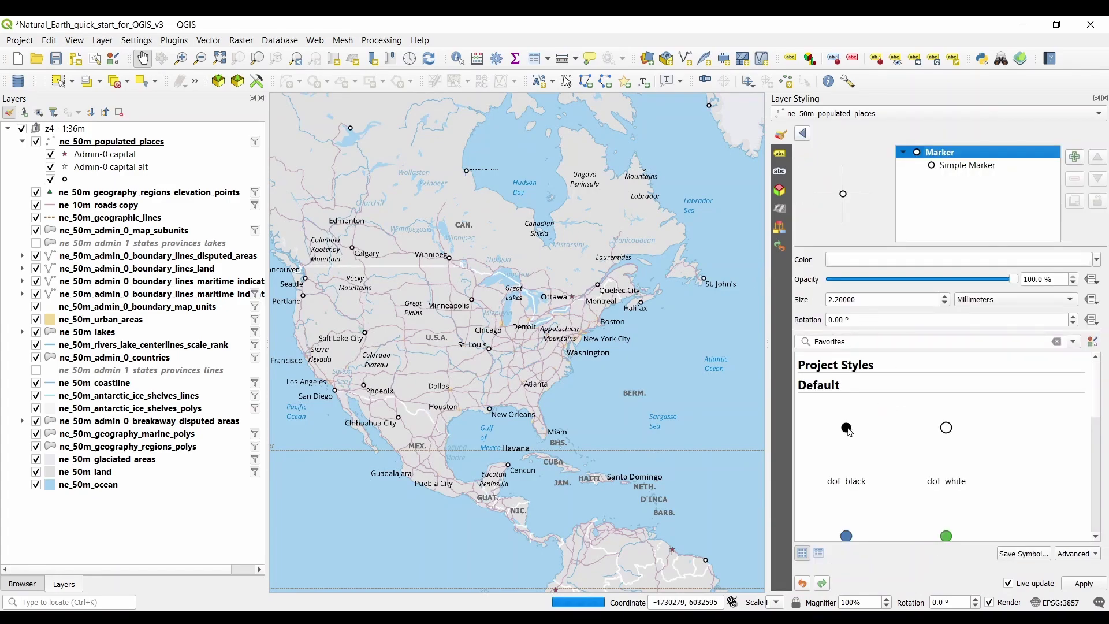
pyautogui.click(847, 428)
pyautogui.scroll(-9, 949, 307)
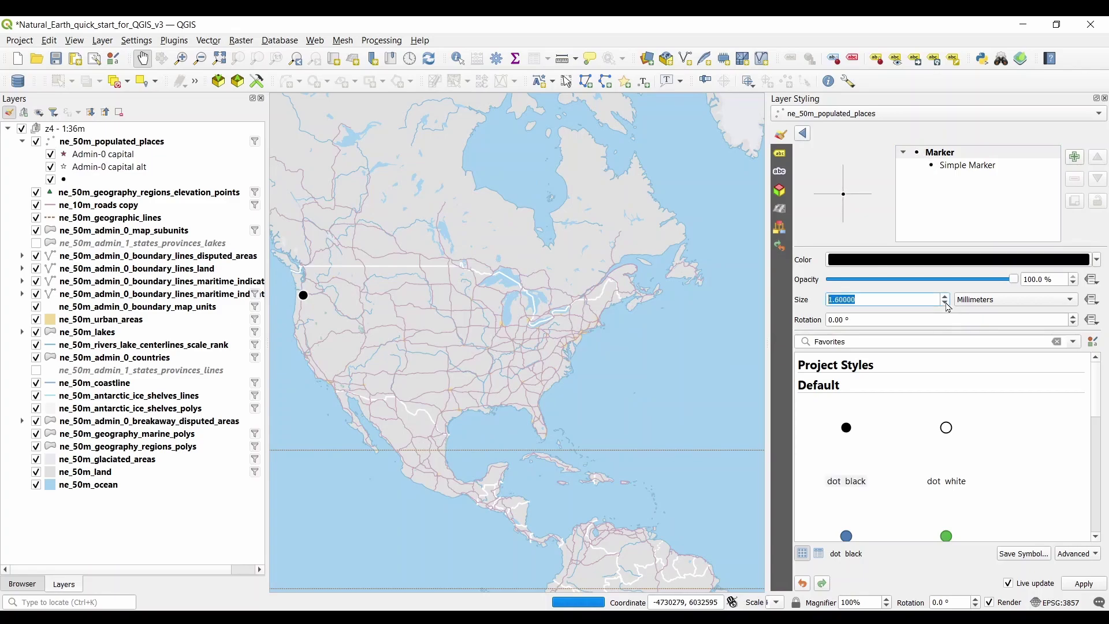
pyautogui.click(1084, 582)
# Step: Open the second label rule and review its Text, Formatting and Buffer settings
pyautogui.click(781, 155)
pyautogui.click(887, 186)
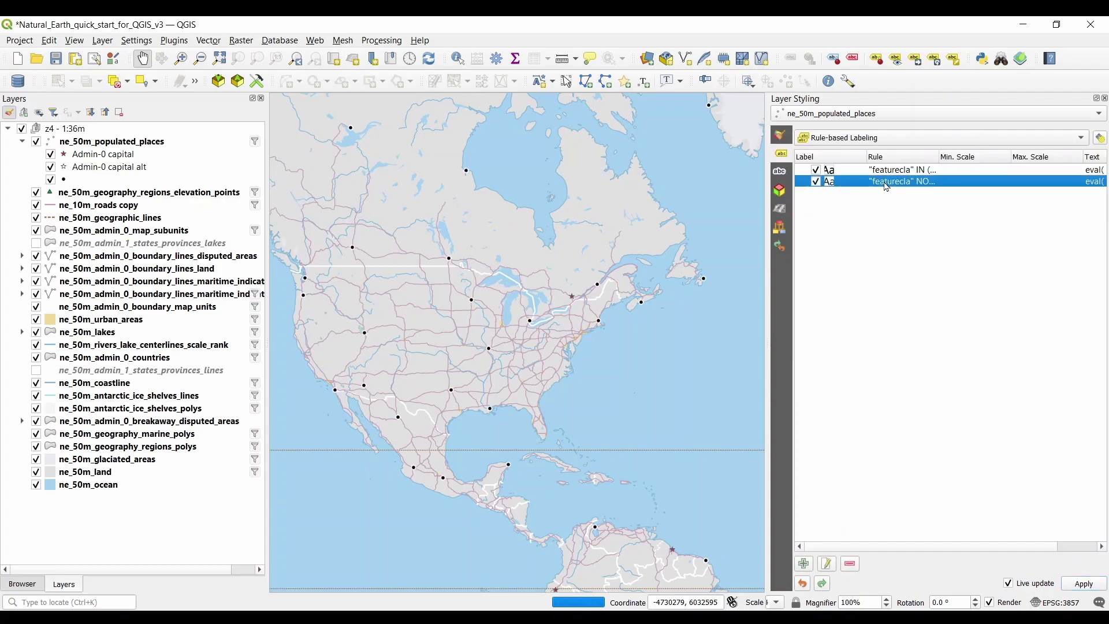
pyautogui.doubleClick(887, 183)
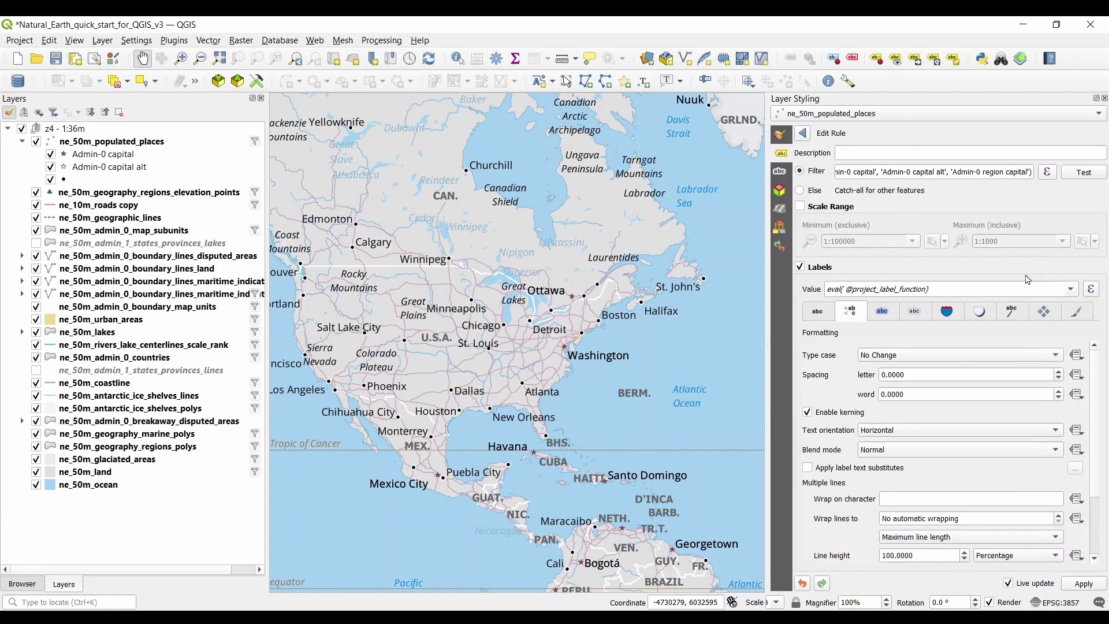
pyautogui.click(828, 314)
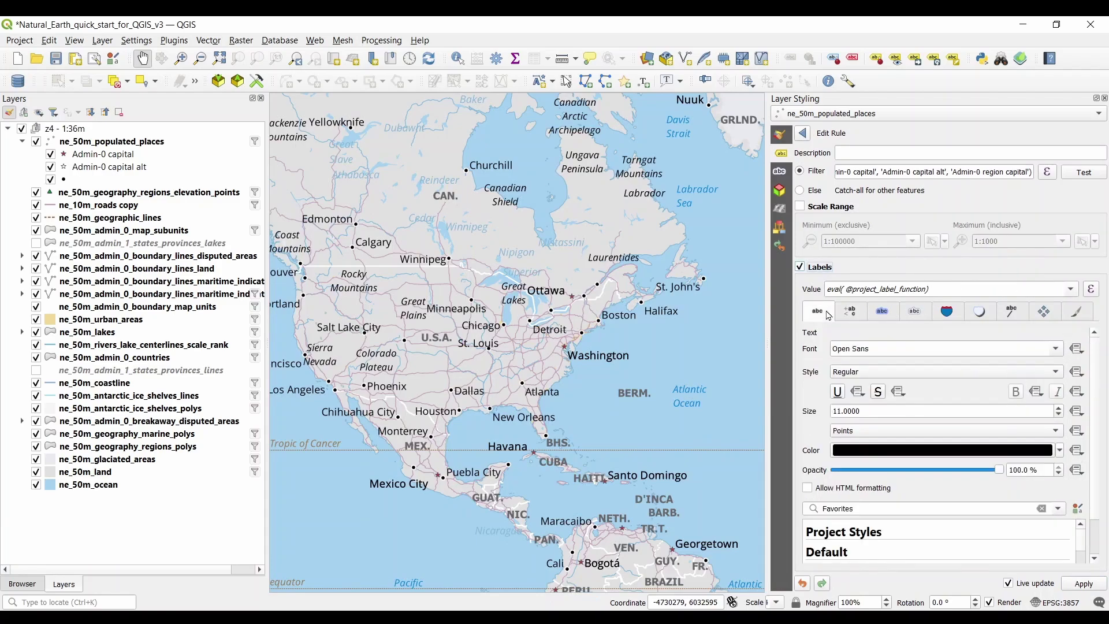
pyautogui.click(849, 315)
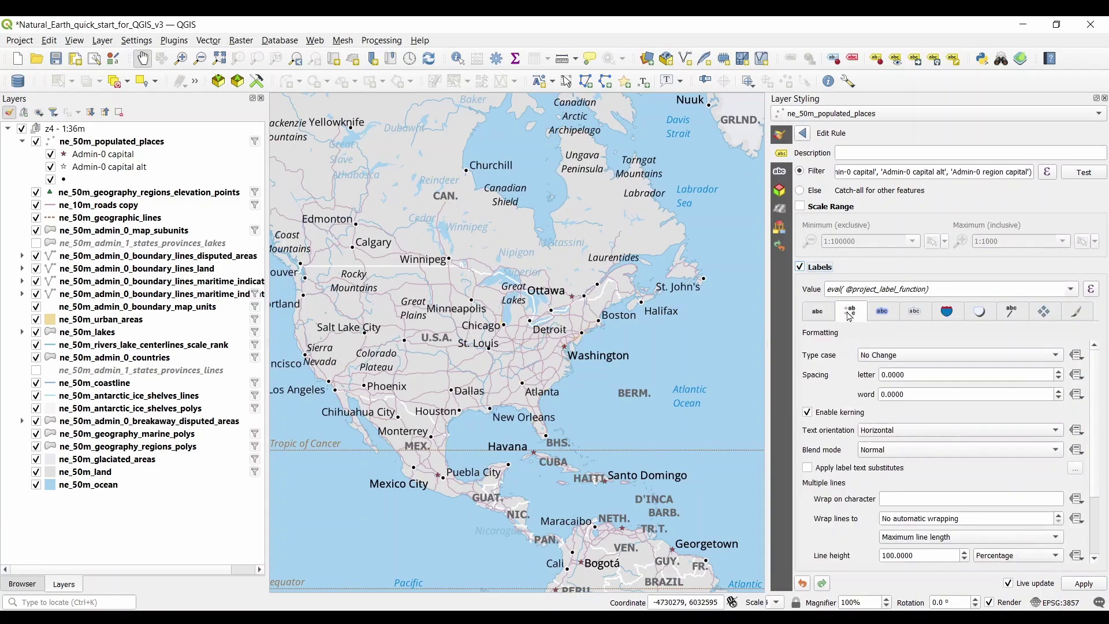
pyautogui.click(884, 315)
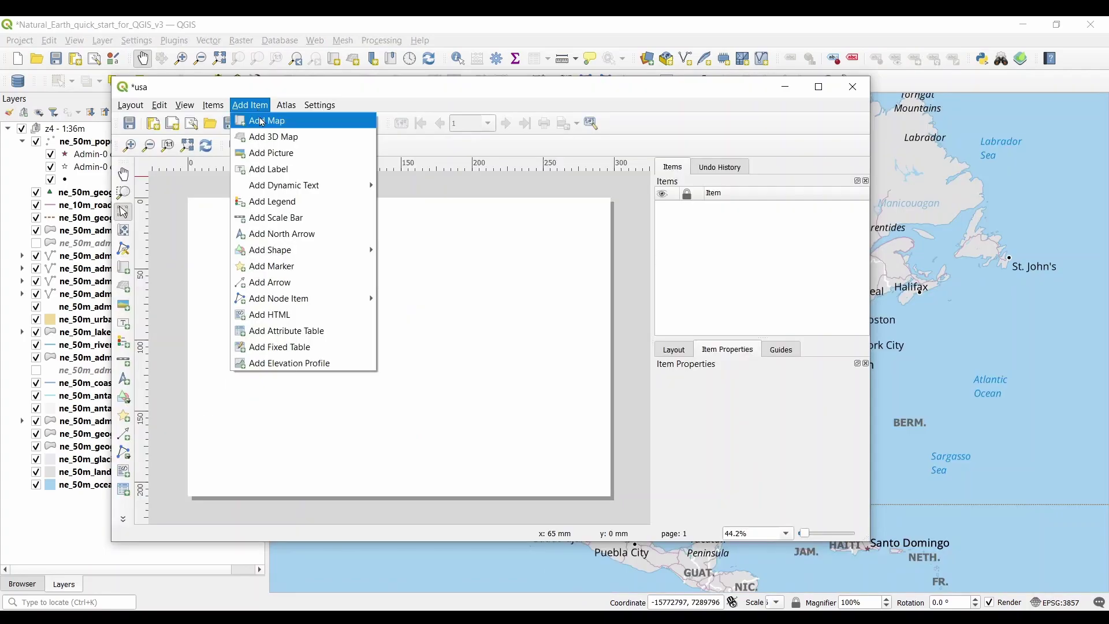
# Step: Add a map item filling the page and nudge its content slightly right and down
pyautogui.click(271, 120)
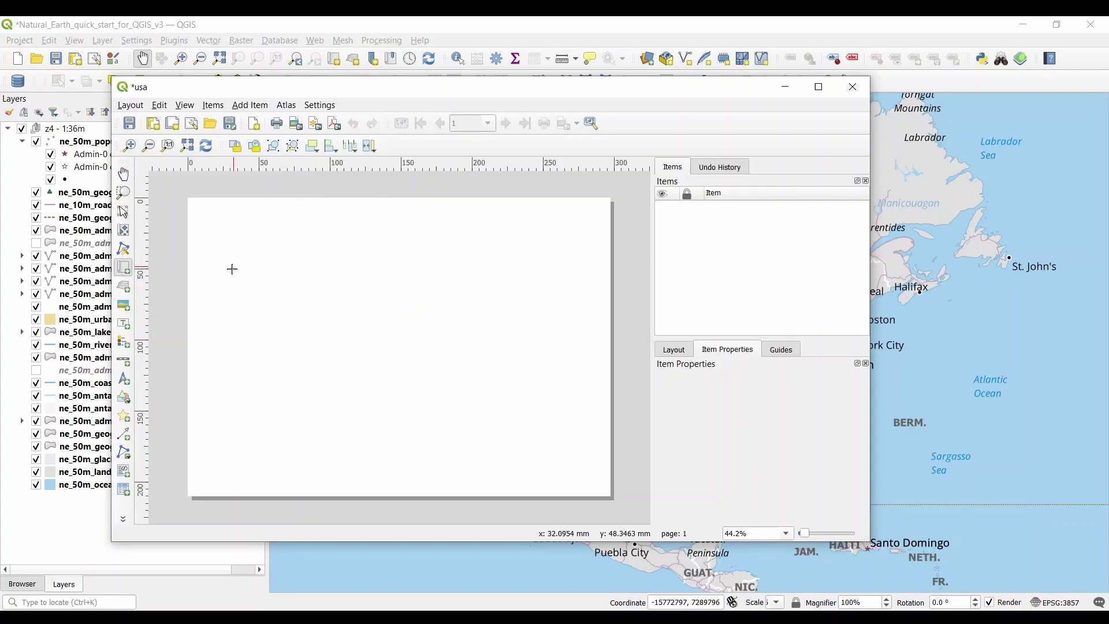
pyautogui.moveTo(192, 204); pyautogui.dragTo(605, 492)
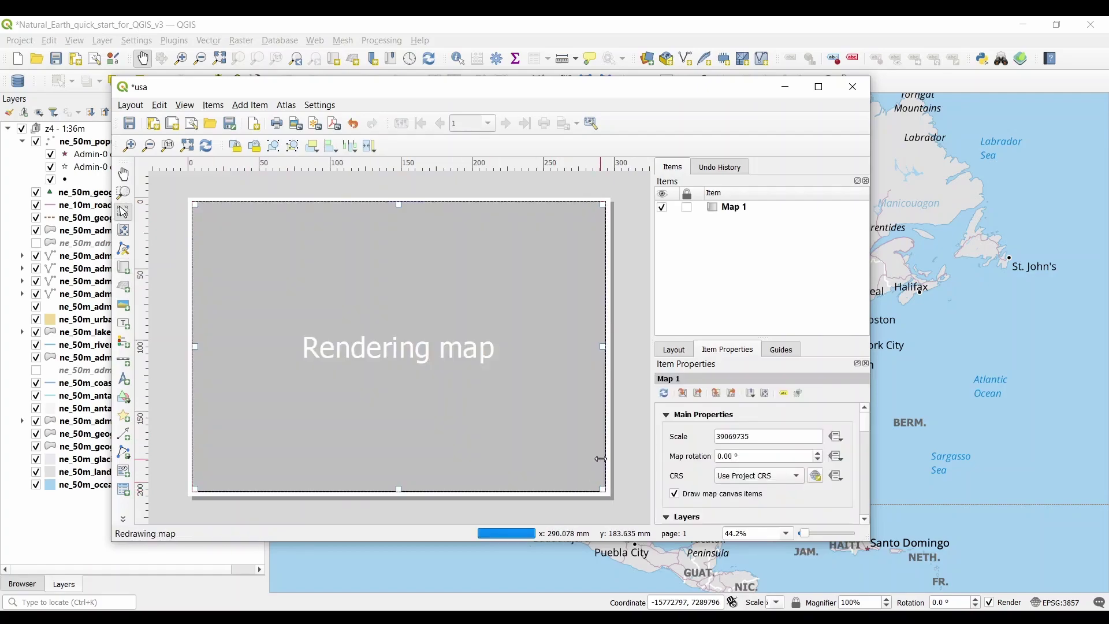
pyautogui.click(163, 109)
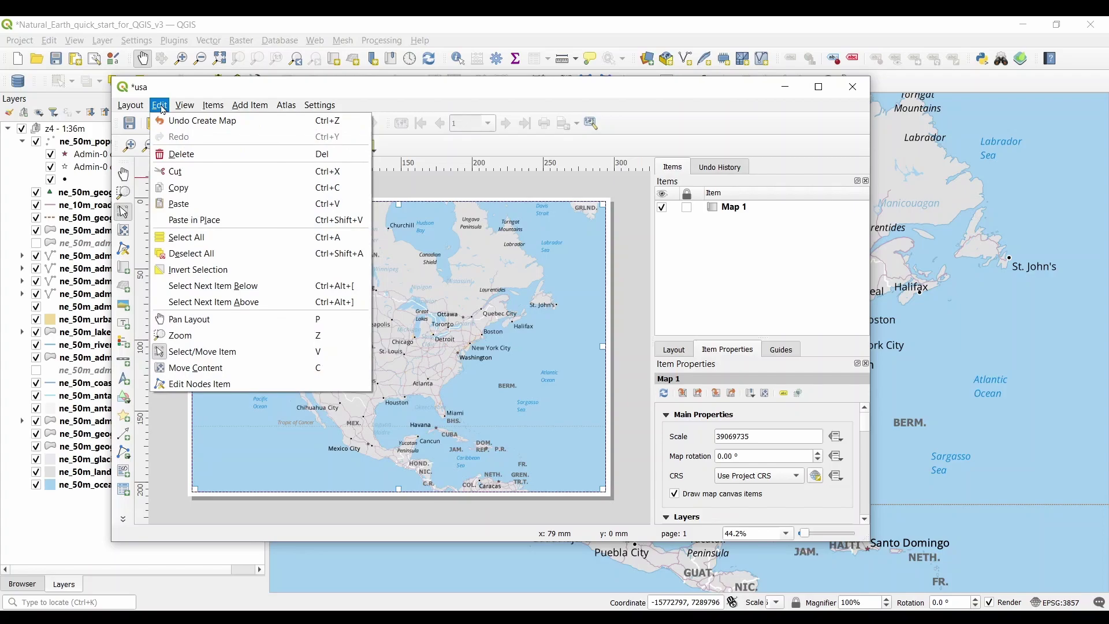
pyautogui.click(199, 368)
pyautogui.moveTo(426, 348); pyautogui.dragTo(434, 351)
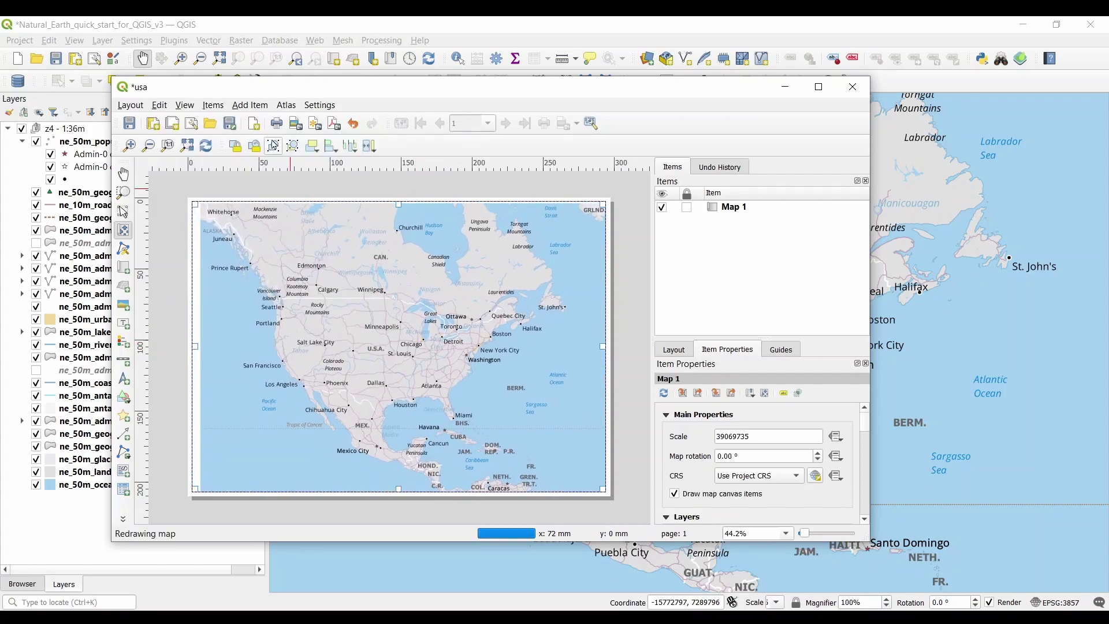
# Step: Look through the Items and Atlas menus without changing anything
pyautogui.click(214, 105)
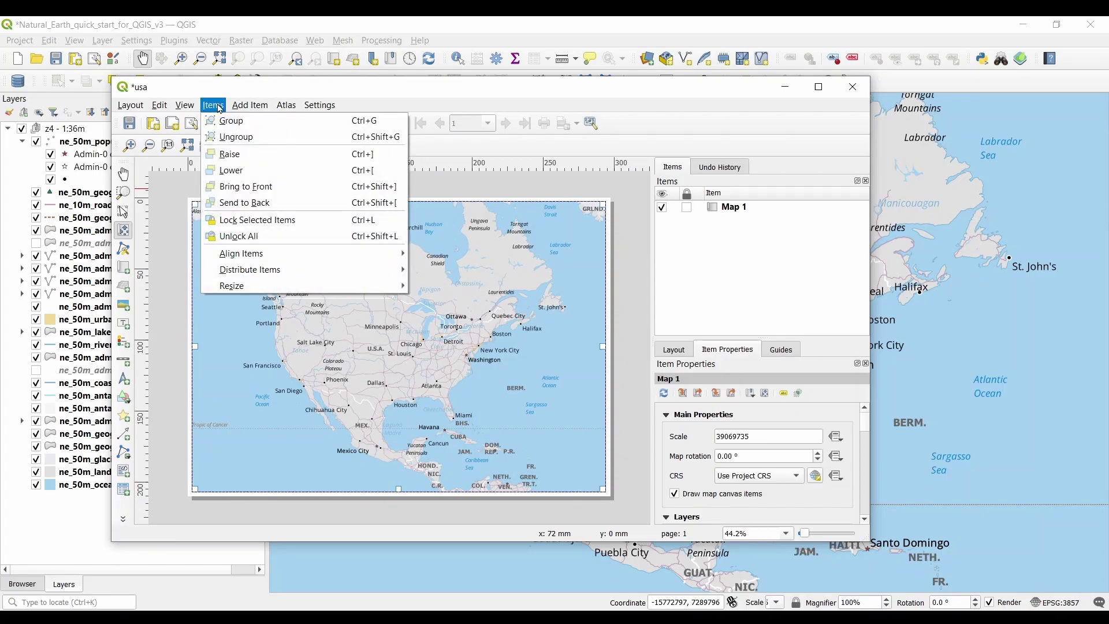
pyautogui.moveTo(287, 105)
pyautogui.click(602, 191)
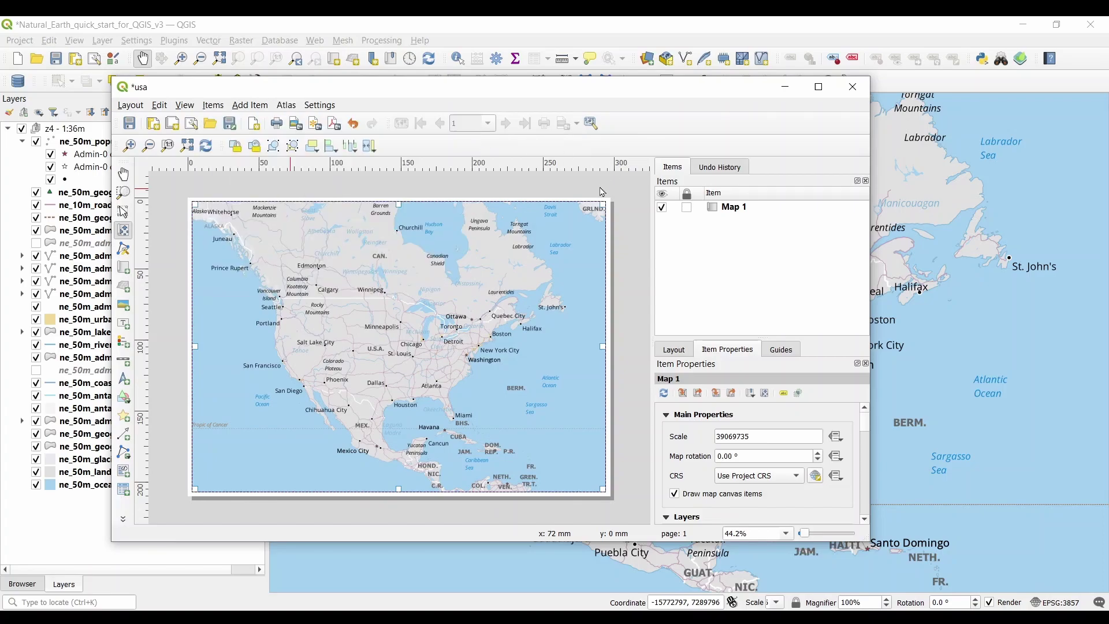